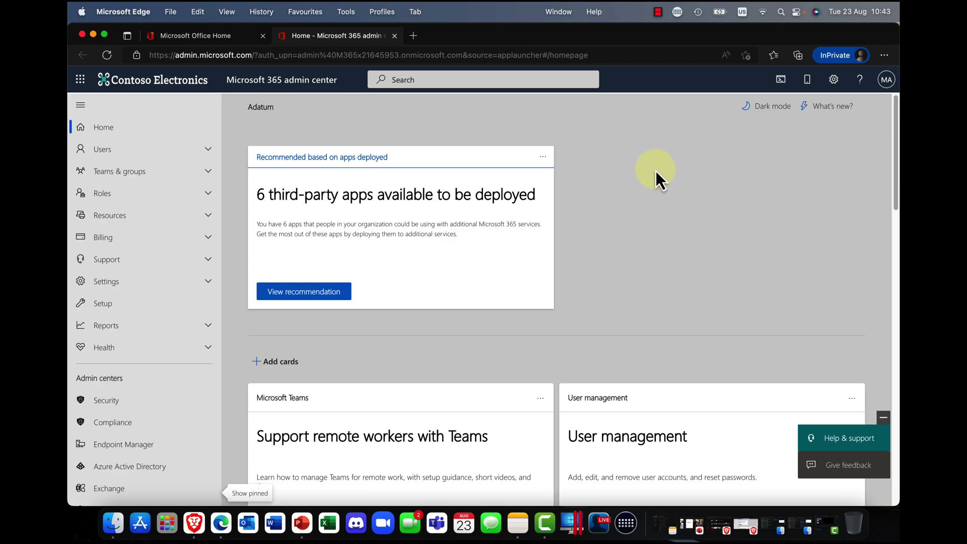
Scroll the Microsoft 365 admin center navigation down to the Admin centers list
scroll(101, 338, down, 3)
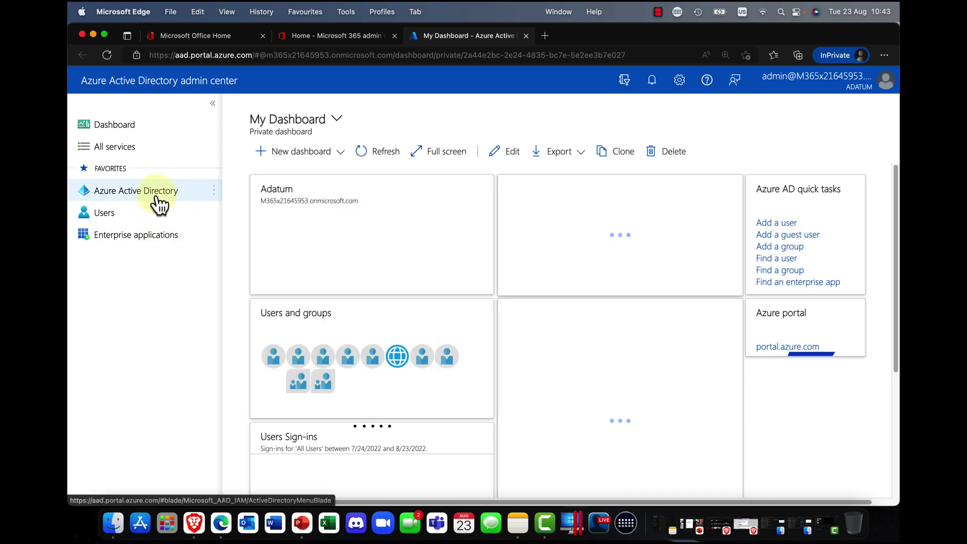
Open the Adatum directory and go to its Identity Governance page
click(148, 198)
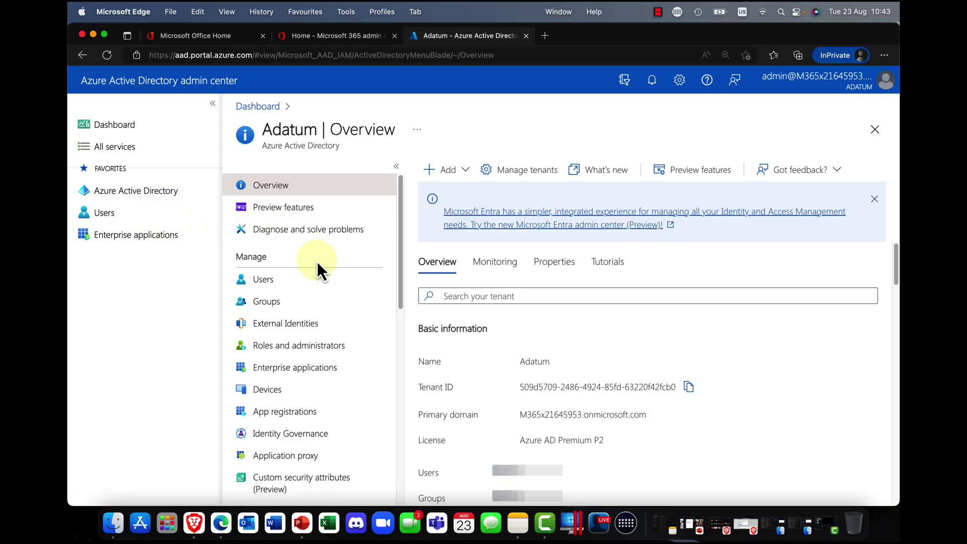
scroll(317, 348, down, 2)
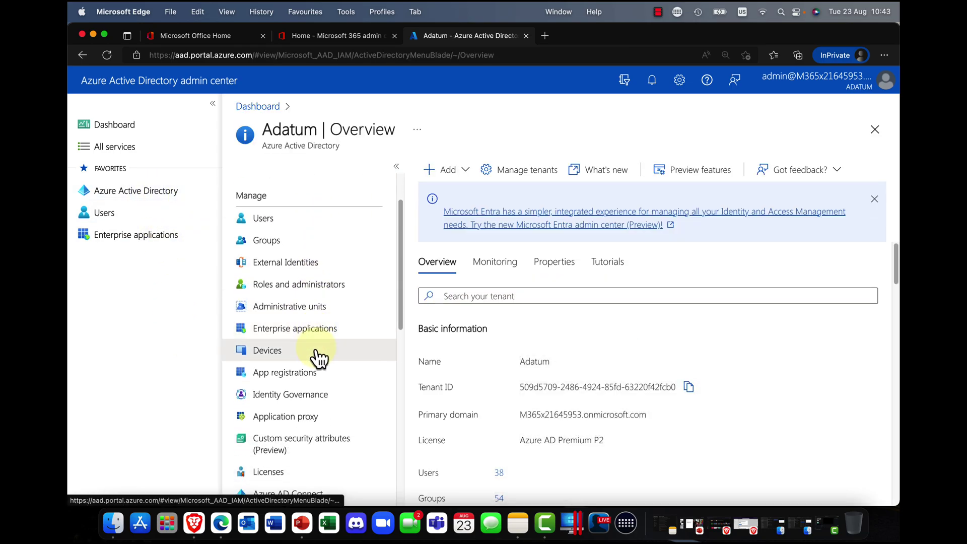
click(306, 399)
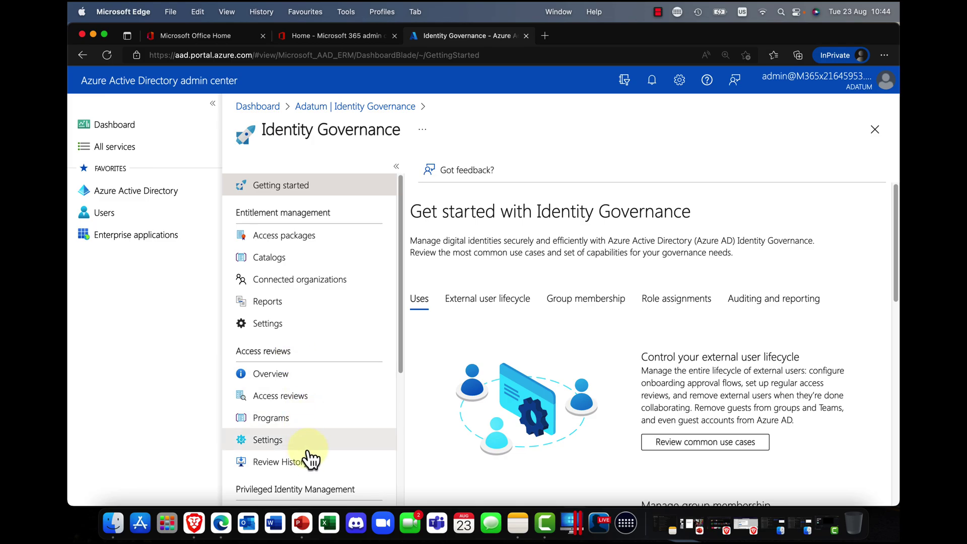
scroll(304, 486, down, 3)
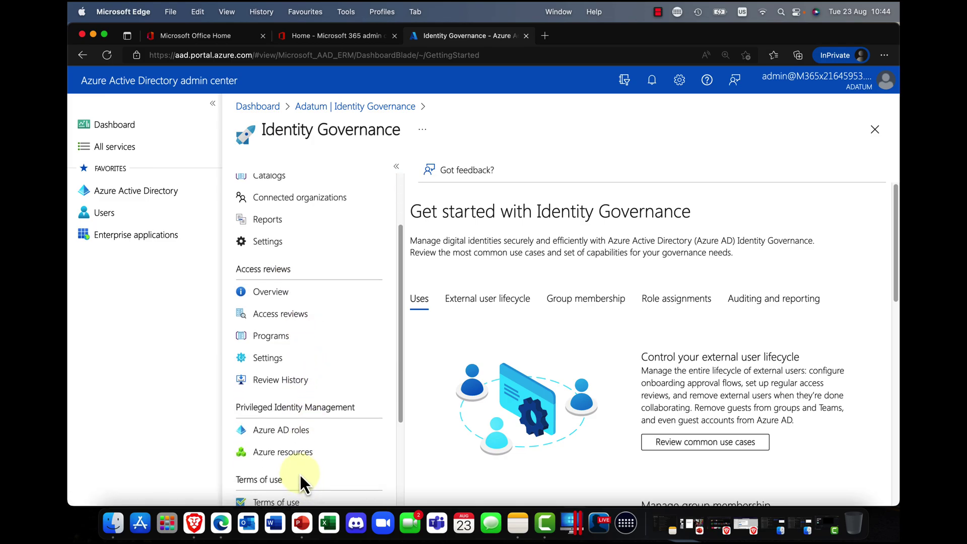
scroll(301, 473, up, 3)
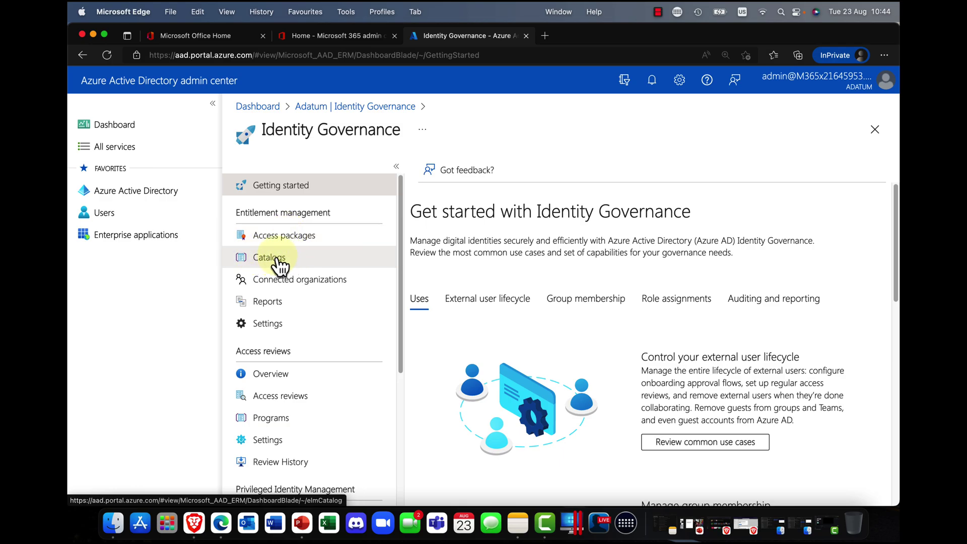
Go to Catalogs, start a new catalog and name it Oslo HQ Catalog
click(278, 262)
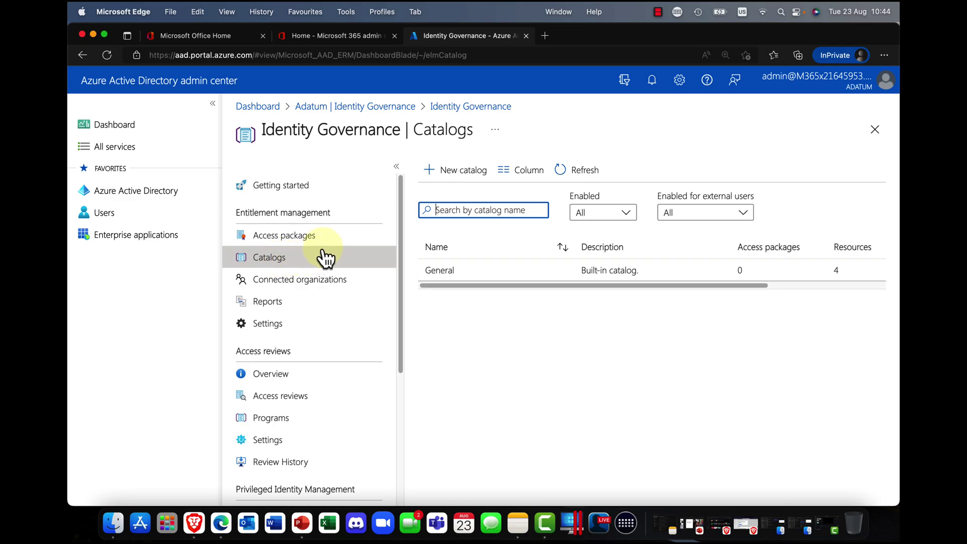
click(441, 171)
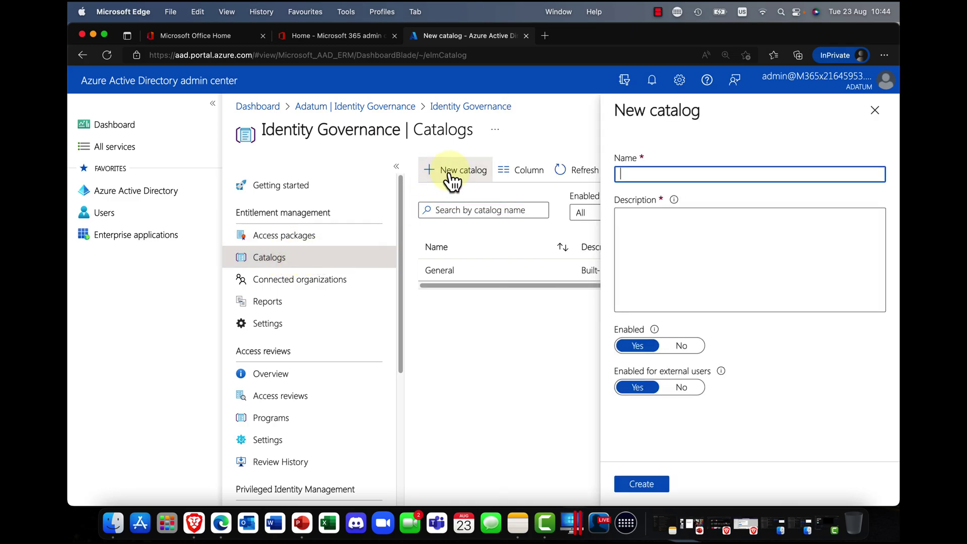
click(650, 175)
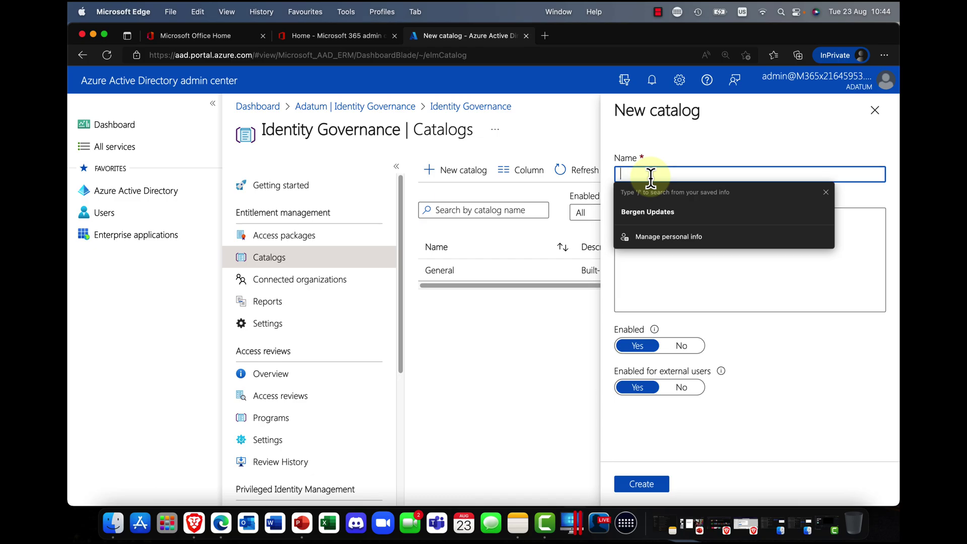
text(Oslo HQ Catalog)
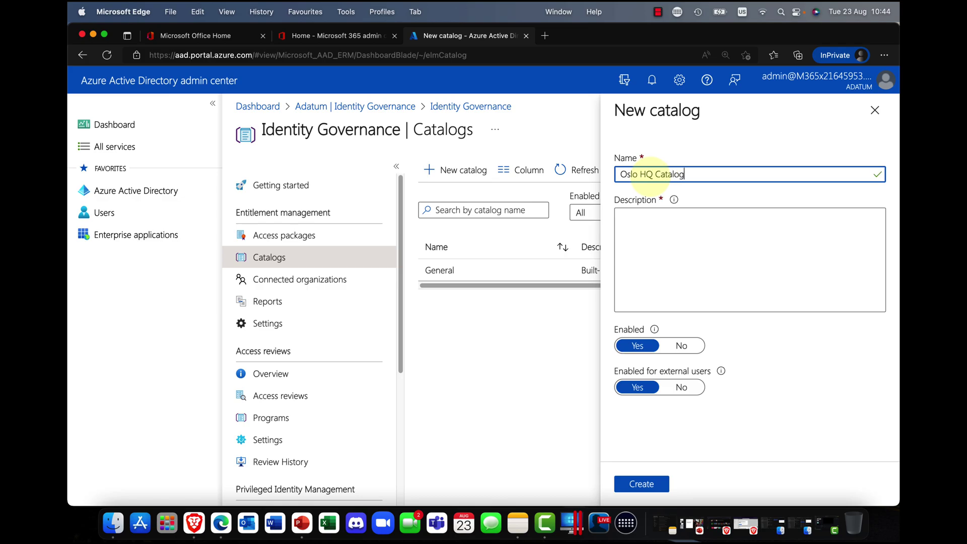
Copy the name Oslo HQ Catalog into the catalog description
click(645, 218)
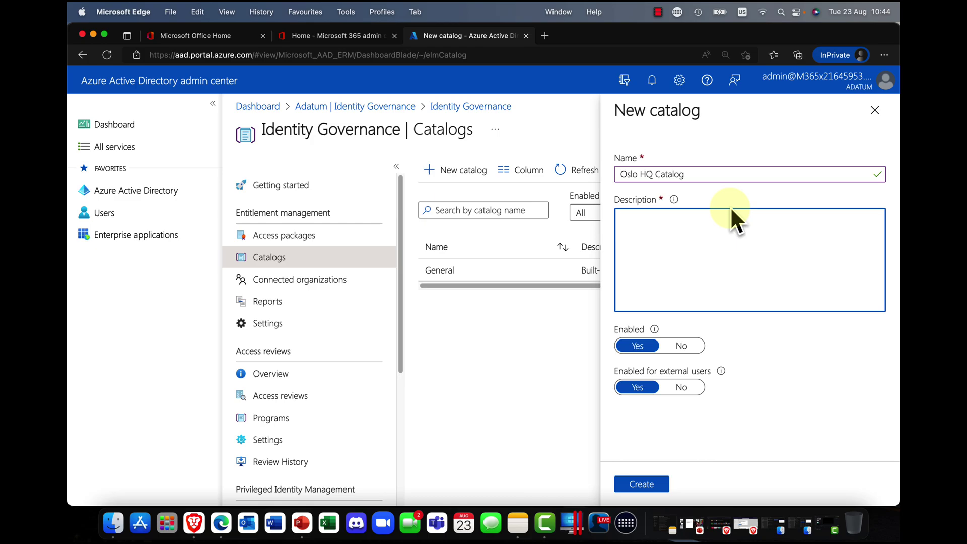
drag(695, 174, 620, 174)
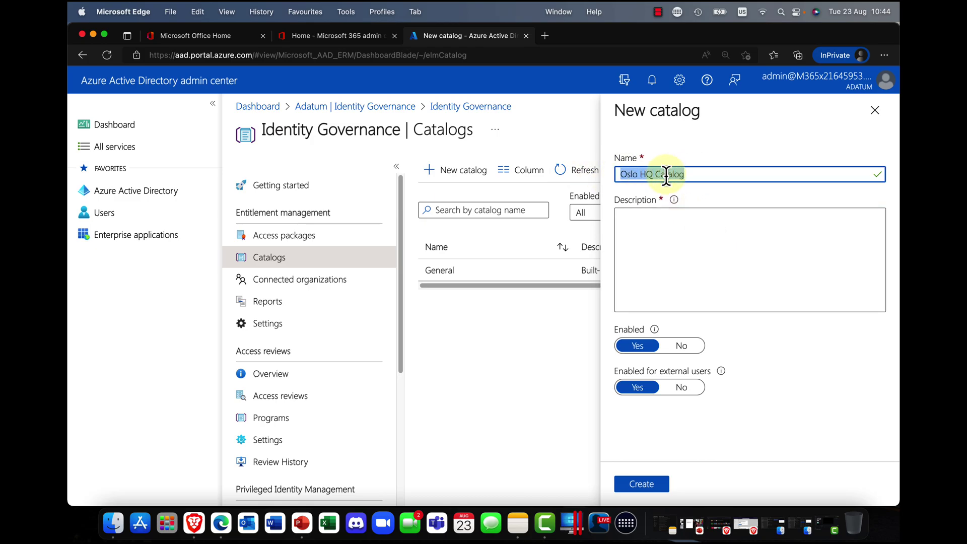
right_click(675, 180)
click(691, 162)
click(648, 227)
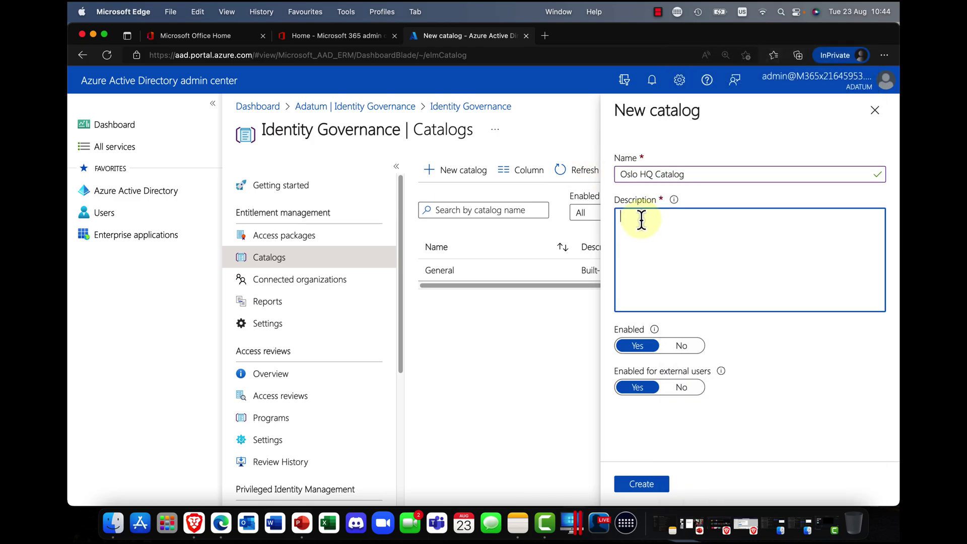
right_click(649, 228)
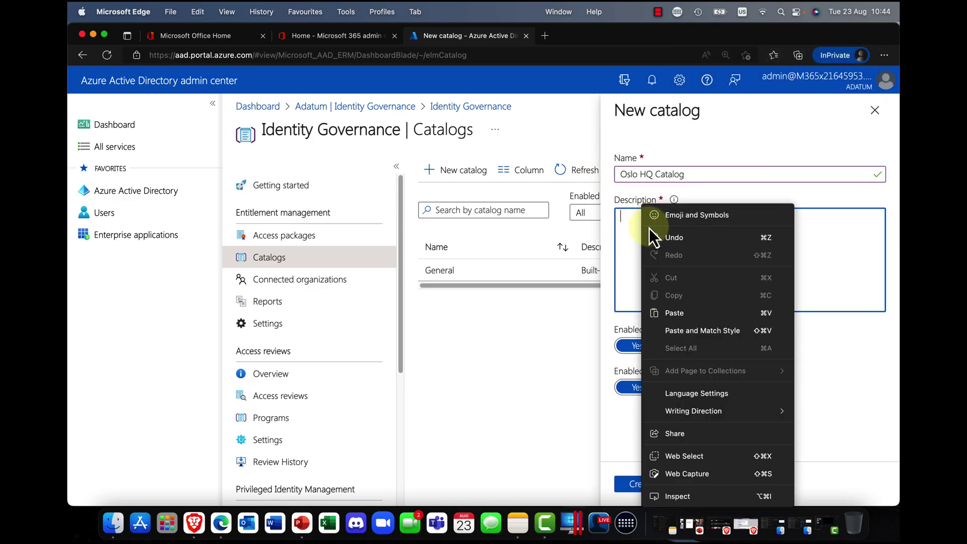
click(675, 313)
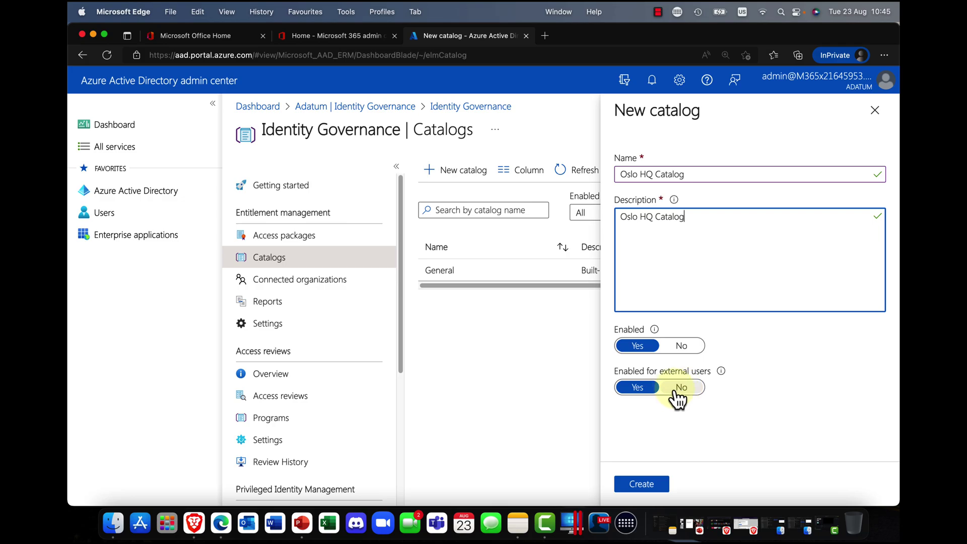
Keep the catalog enabled and open to external users, and create it
click(678, 396)
click(640, 395)
click(679, 391)
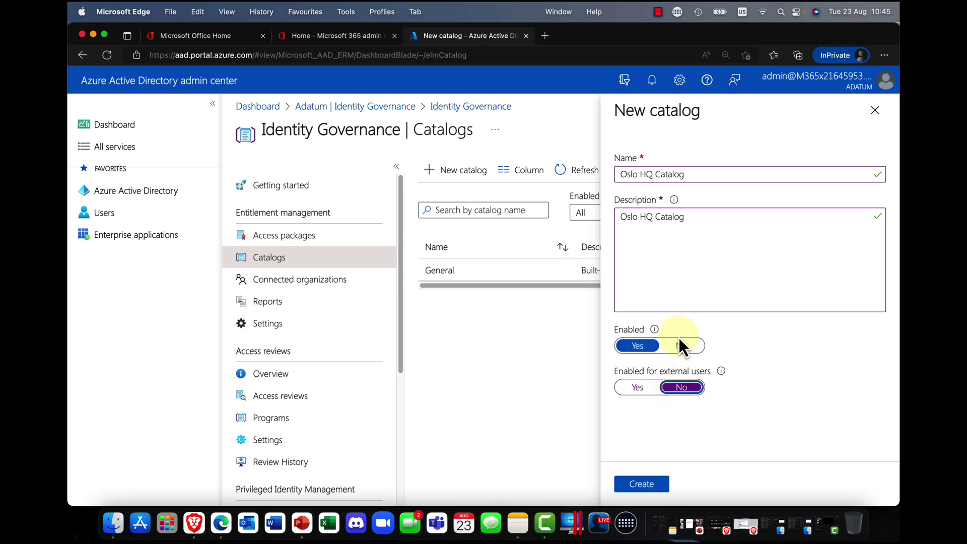
click(639, 391)
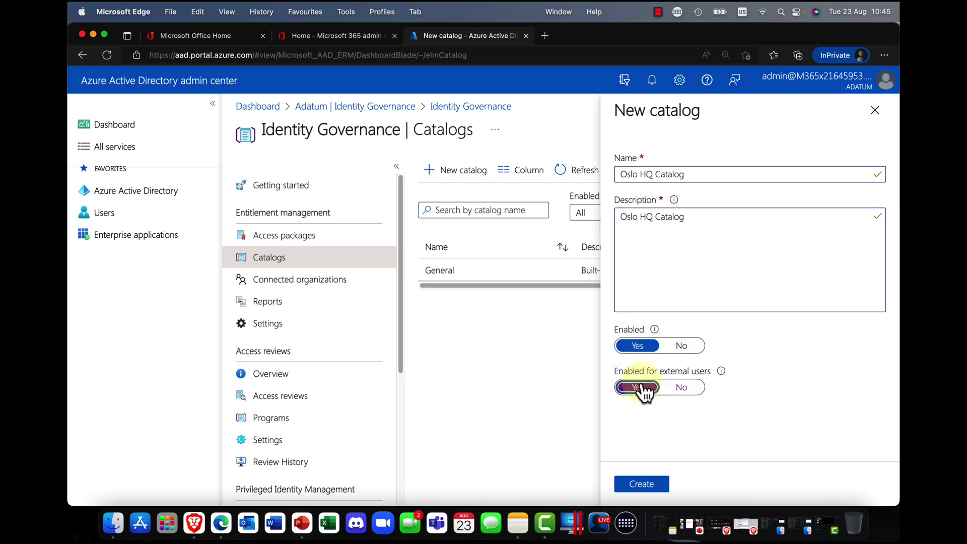
click(646, 489)
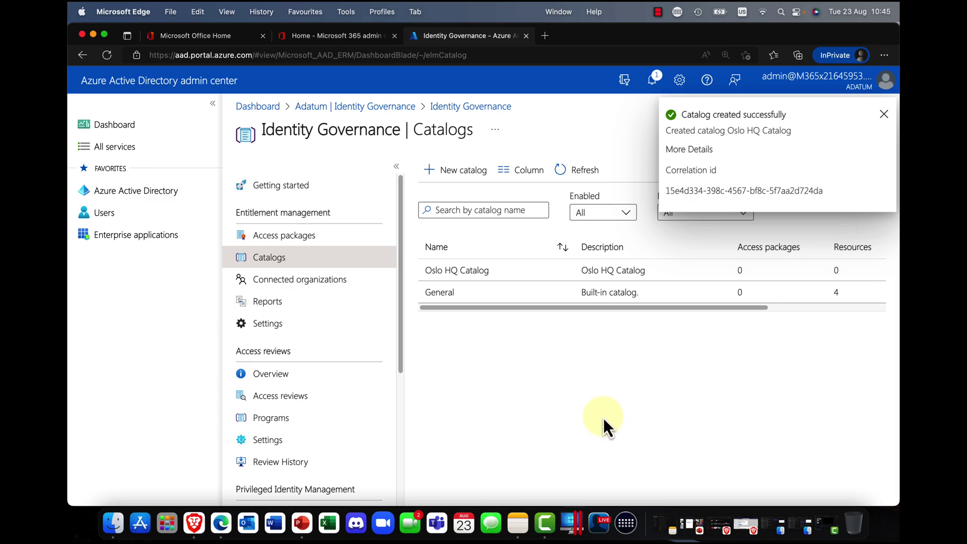
Open Oslo HQ Catalog's Resources and start adding resources to it
click(468, 271)
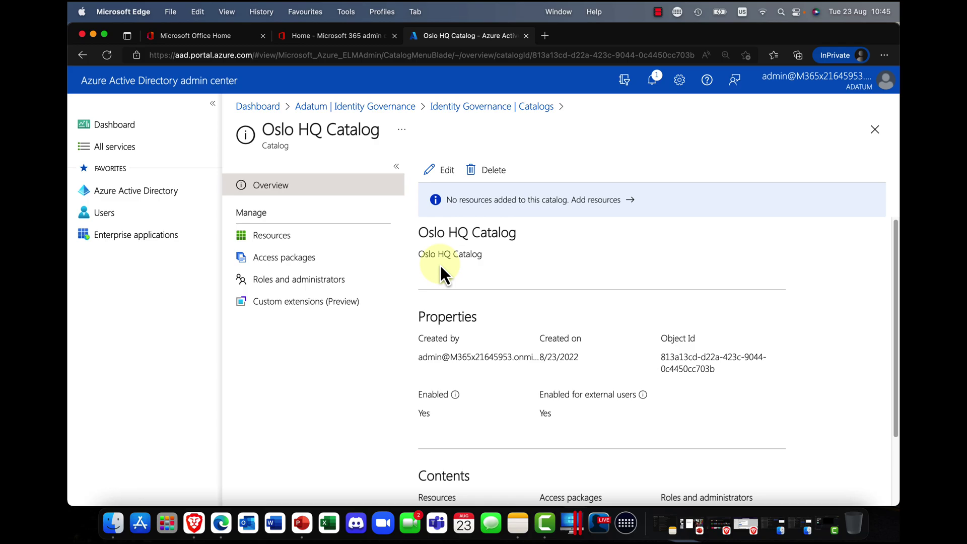
click(272, 239)
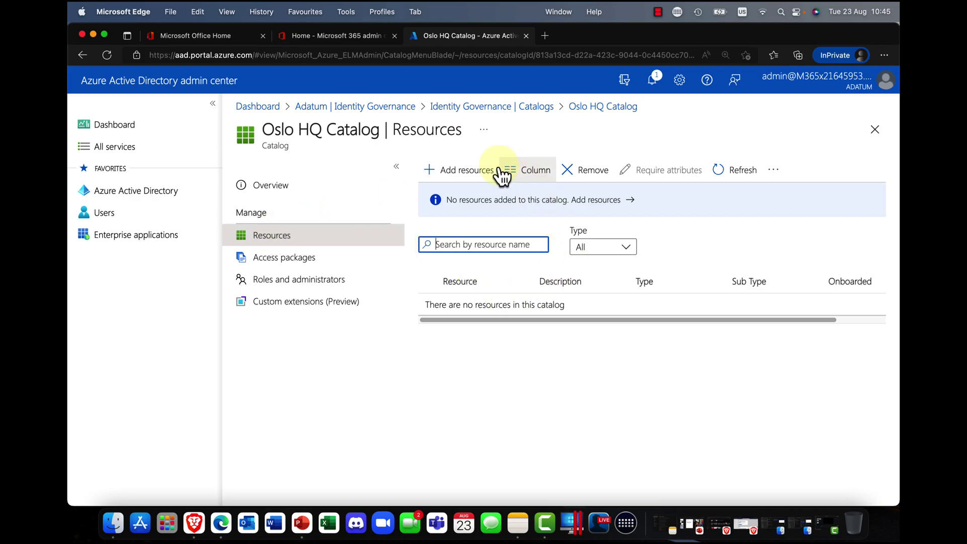
click(459, 171)
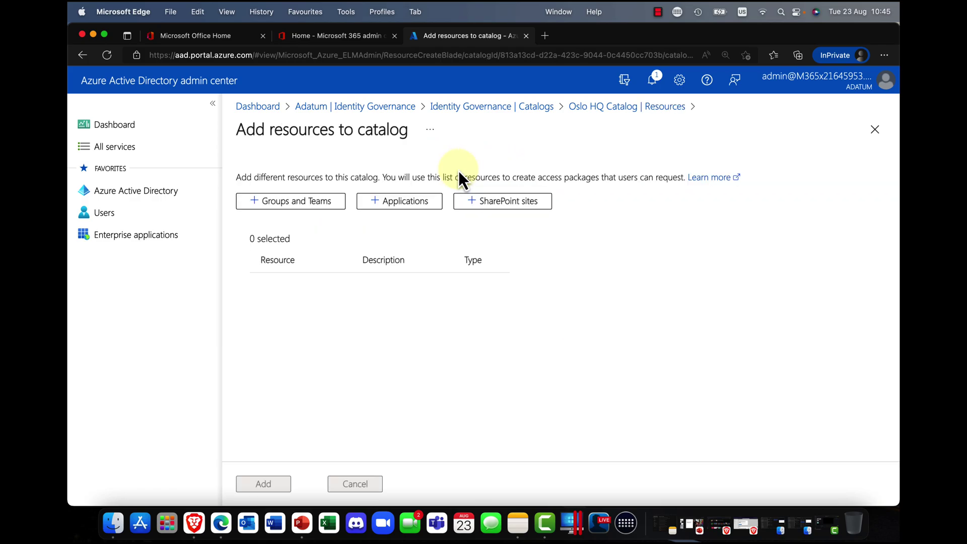
Select the Oslo Students group as a catalog resource
click(308, 214)
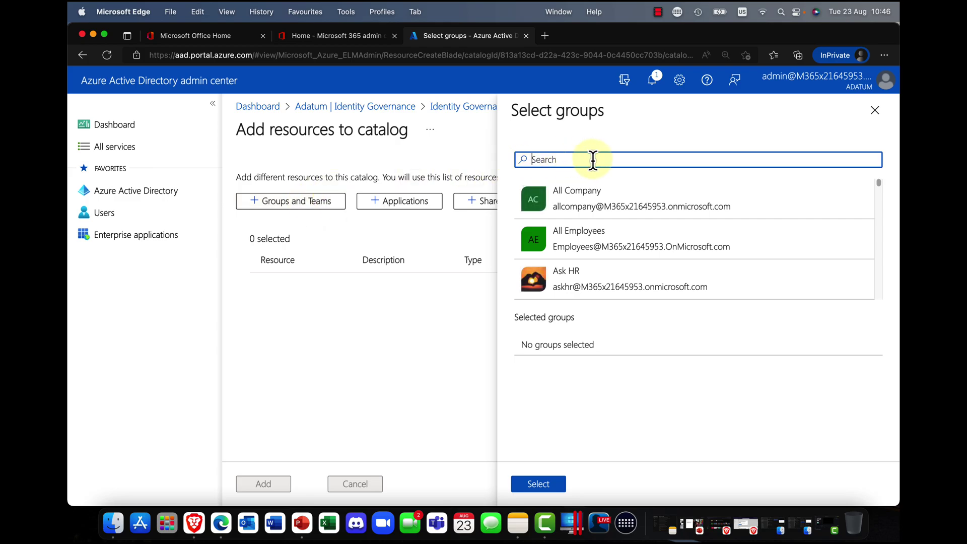
text(oslo)
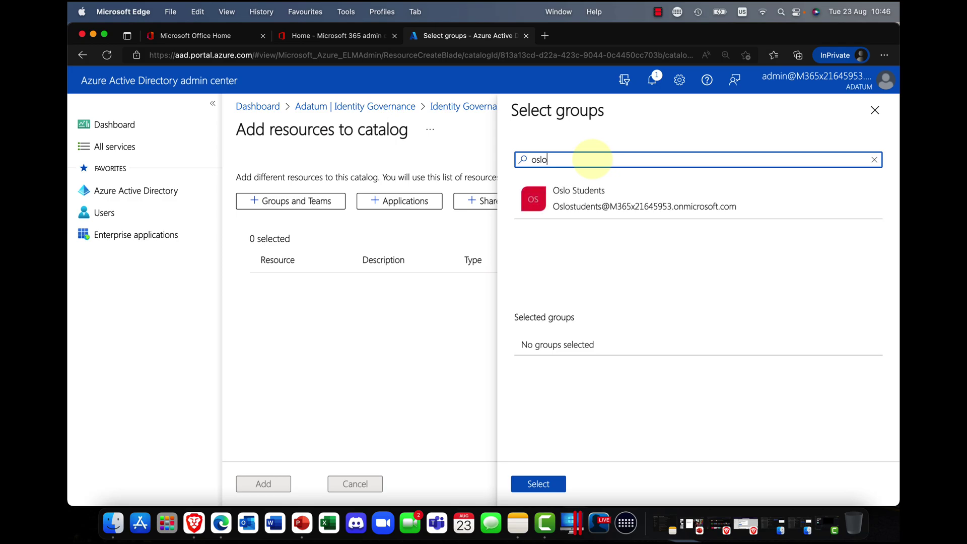
click(538, 206)
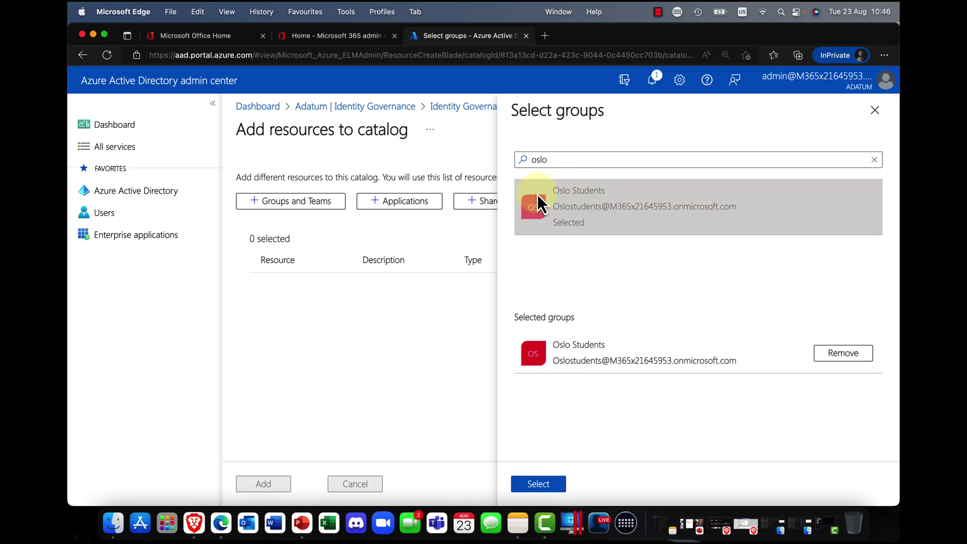
click(536, 487)
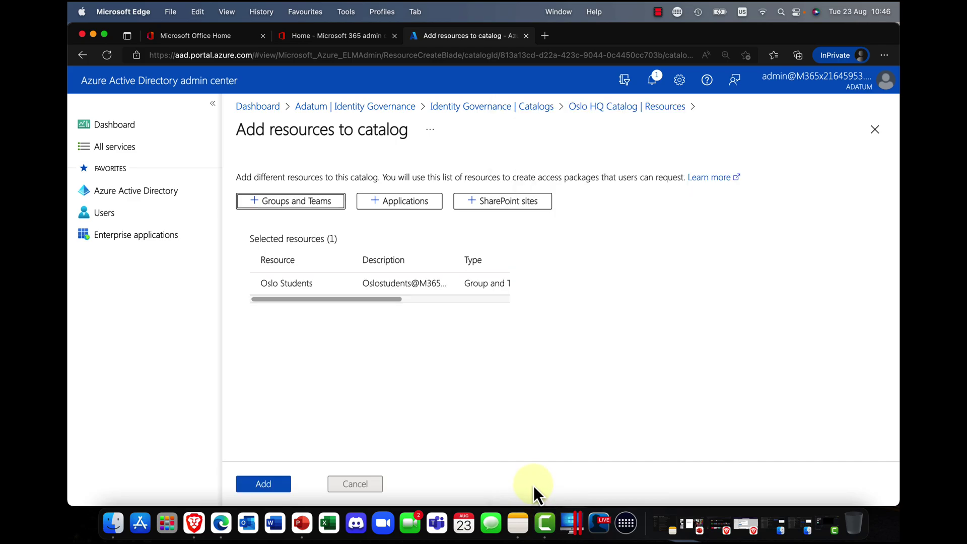
Search 'sal' and add the Sales Planning and Sales Team groups
click(306, 217)
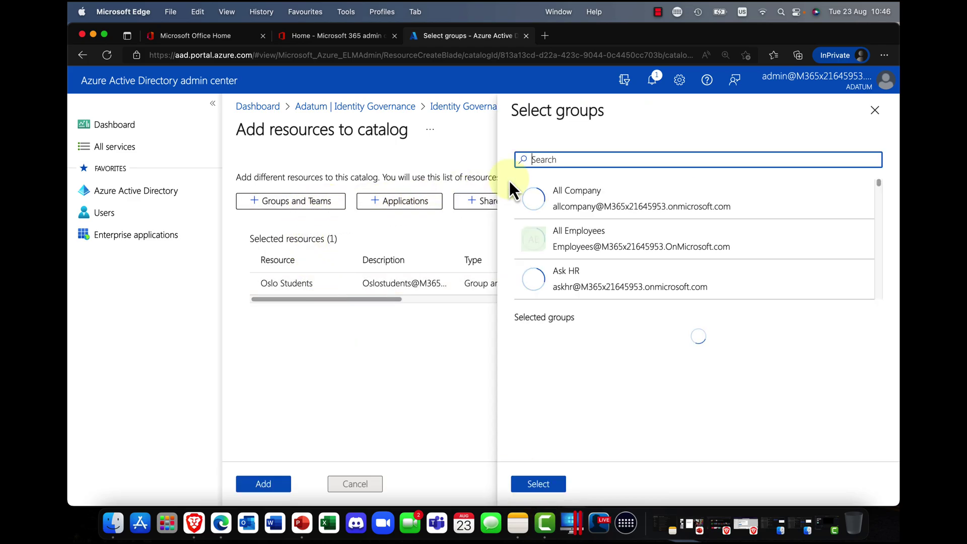
text(sales)
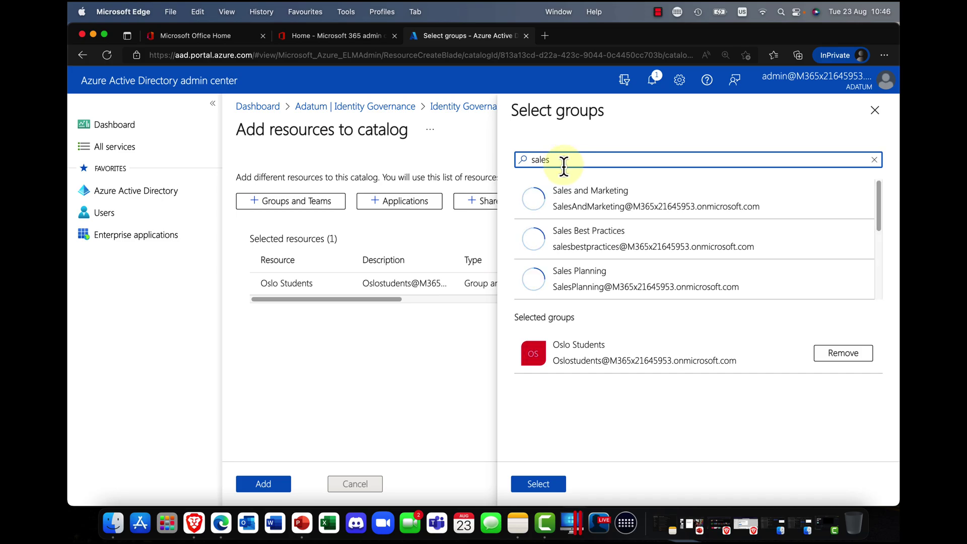
click(595, 283)
scroll(592, 275, down, 3)
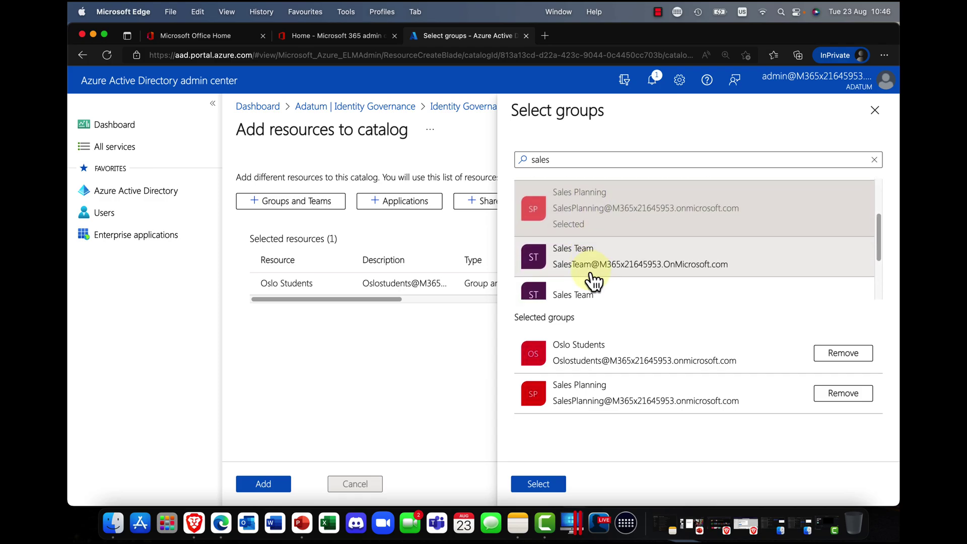
click(593, 272)
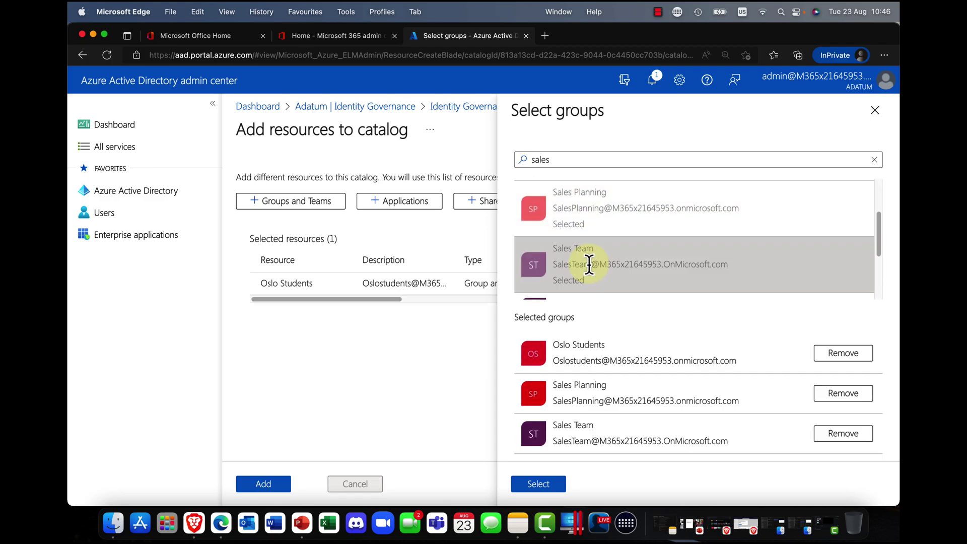
click(541, 485)
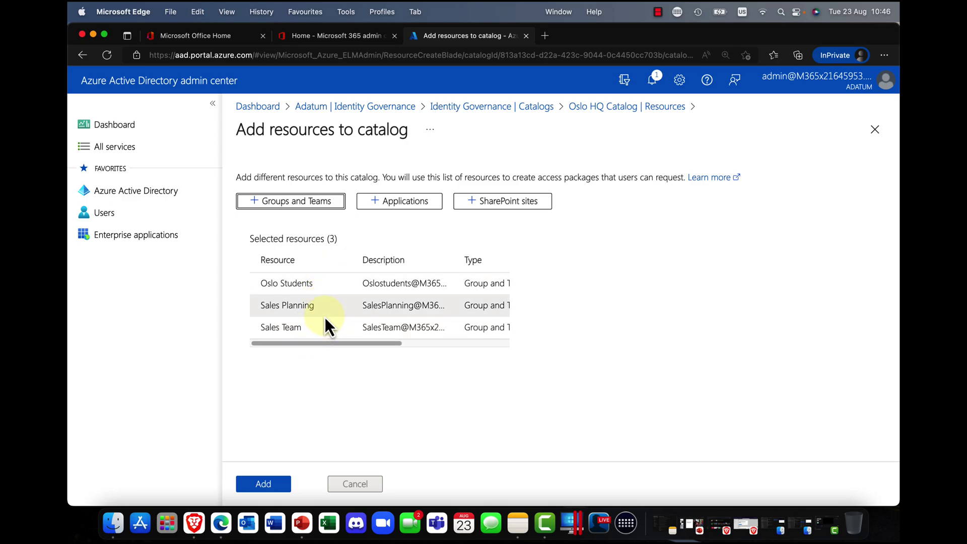
Select the Box, Zoom, VPN Server and Linkedin applications as catalog resources
click(409, 202)
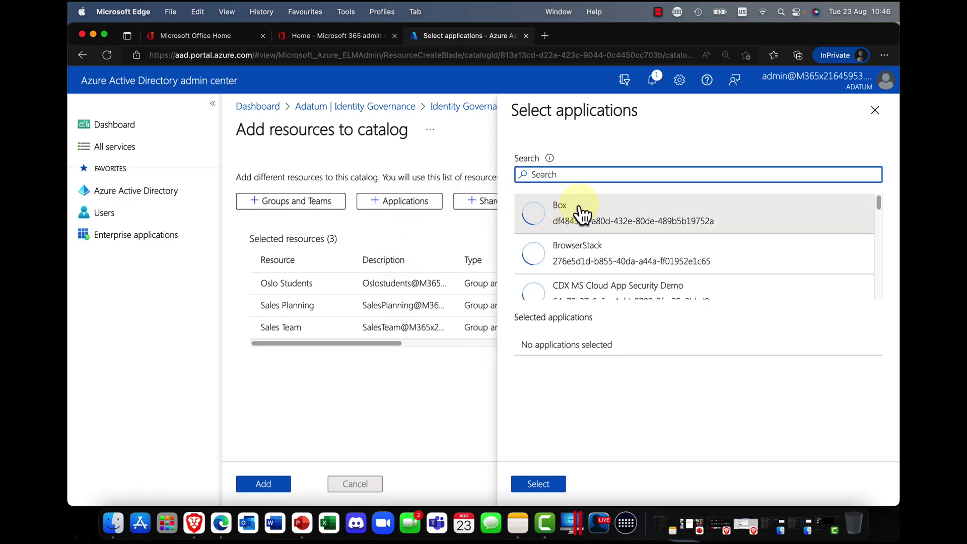
click(589, 216)
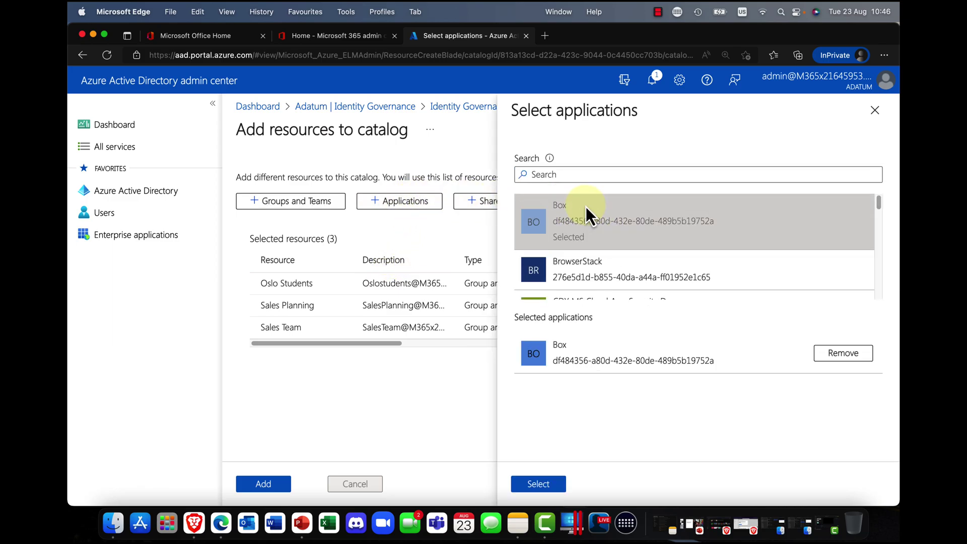
scroll(588, 218, down, 5)
scroll(584, 218, down, 5)
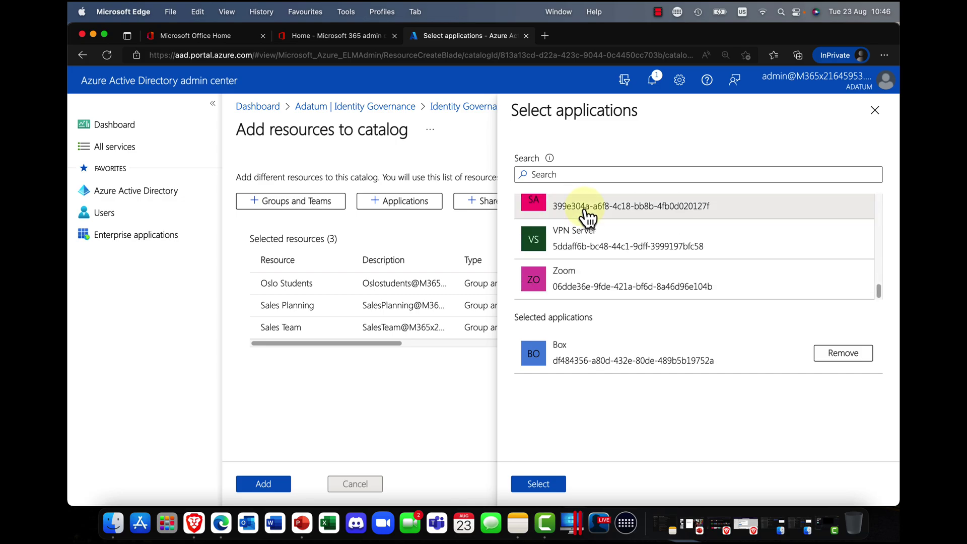
click(561, 275)
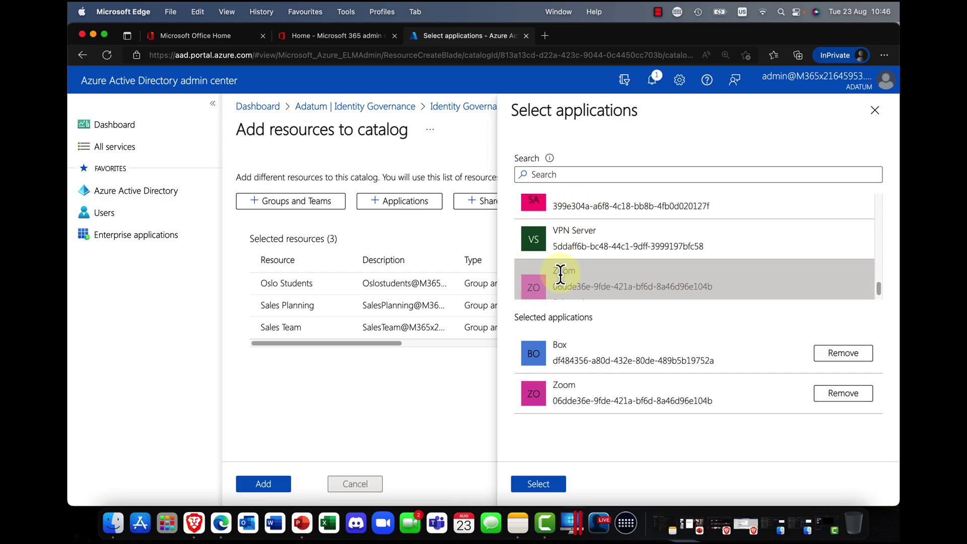
click(583, 242)
scroll(582, 241, up, 2)
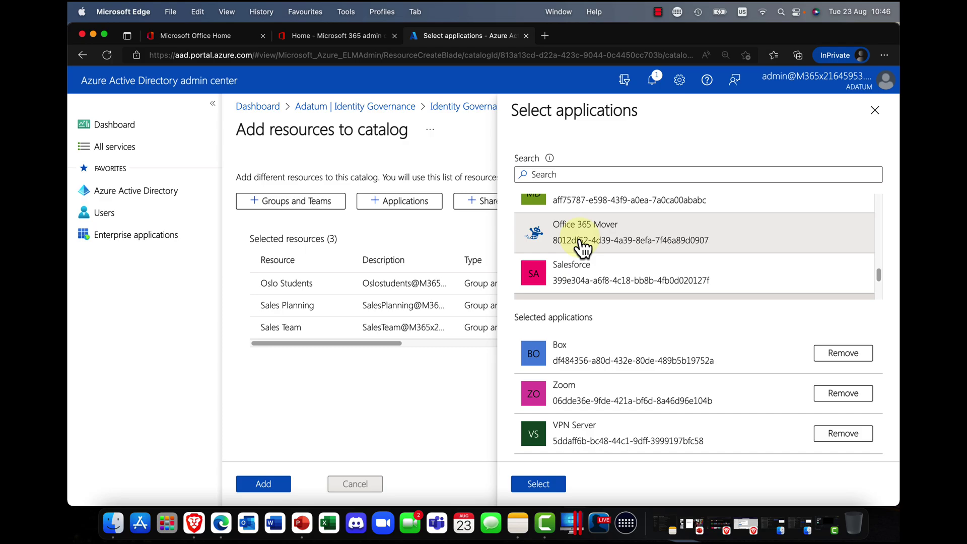
scroll(583, 247, up, 3)
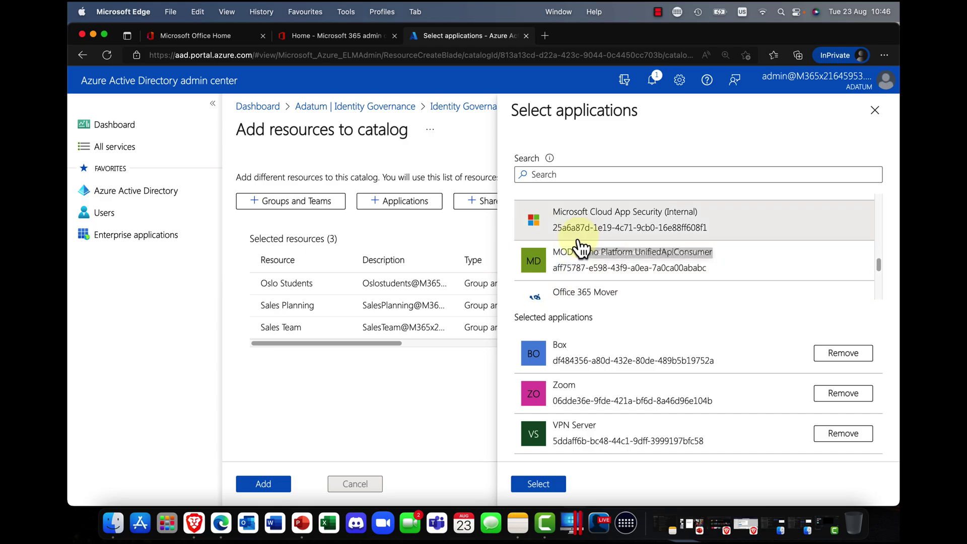
click(582, 246)
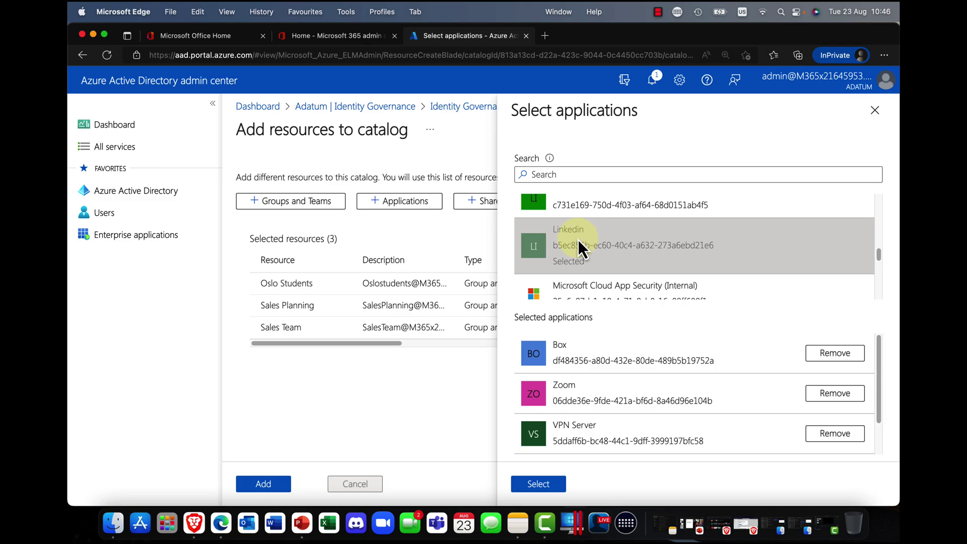
click(538, 485)
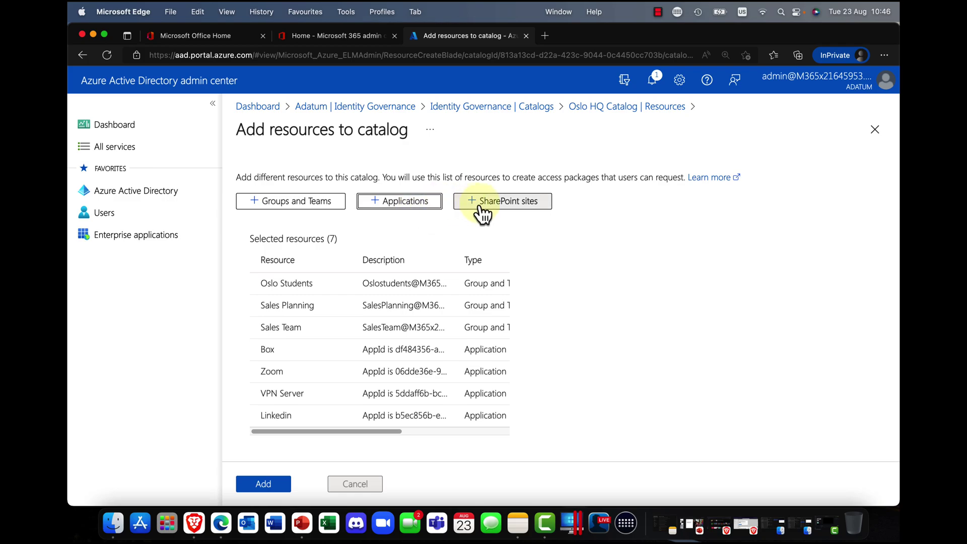
Search 'os' and select the Oslo Content Centre and Oslo Students SharePoint sites
click(506, 206)
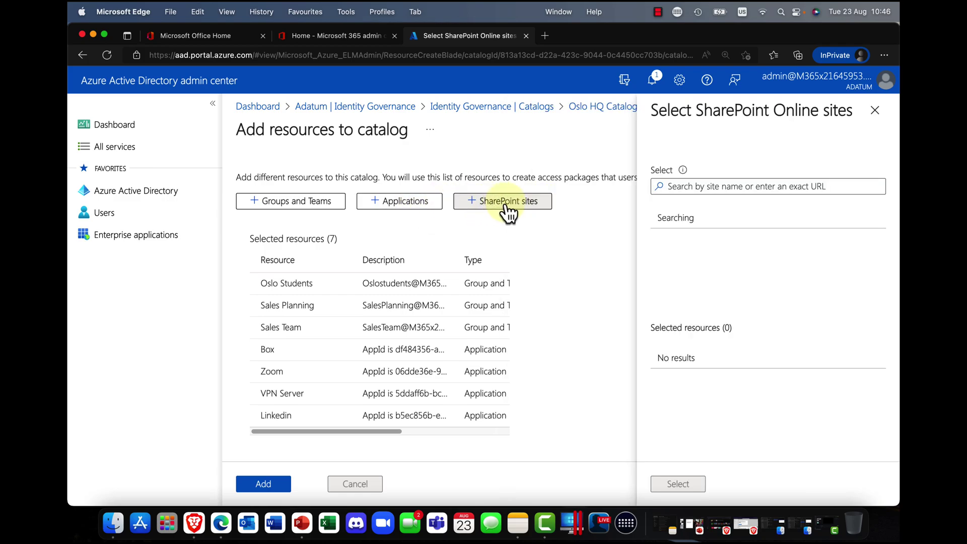
click(716, 188)
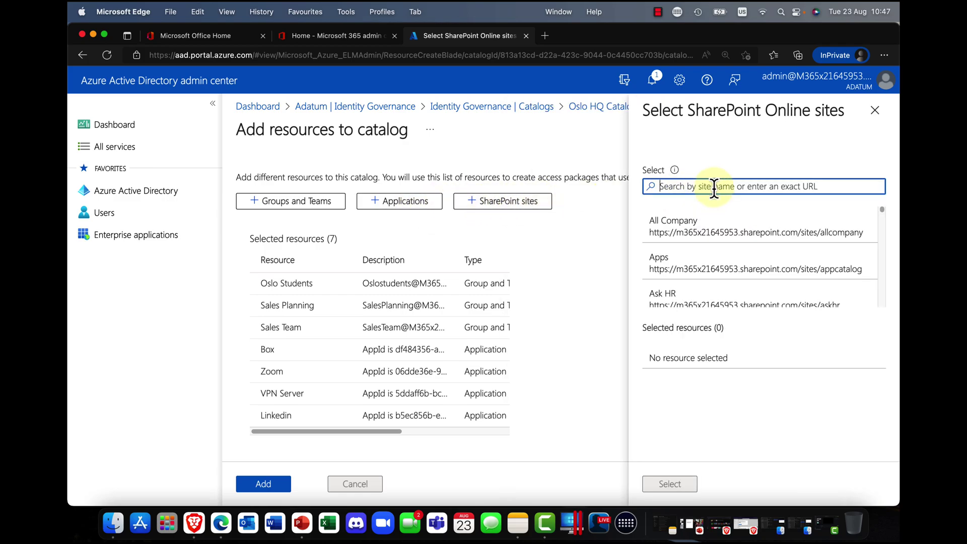
text(oslo)
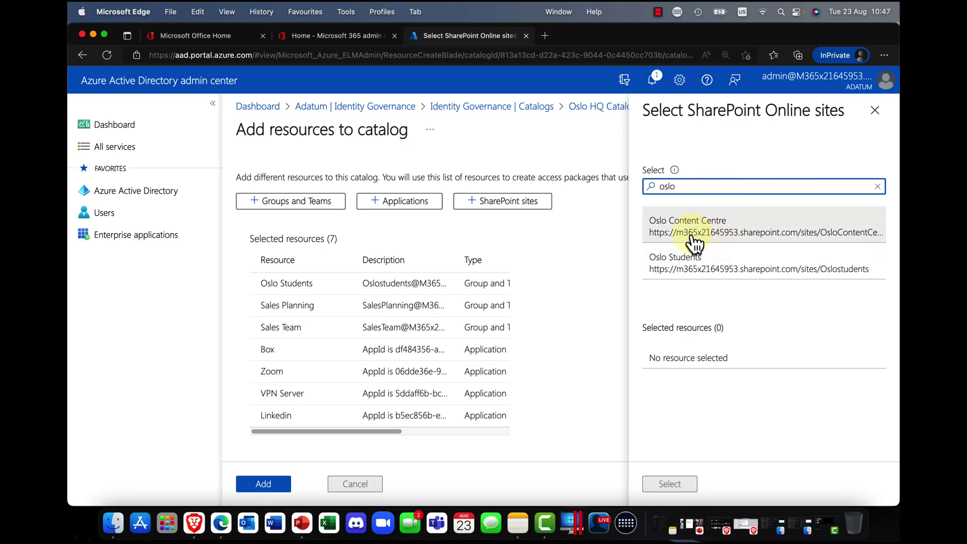
click(692, 237)
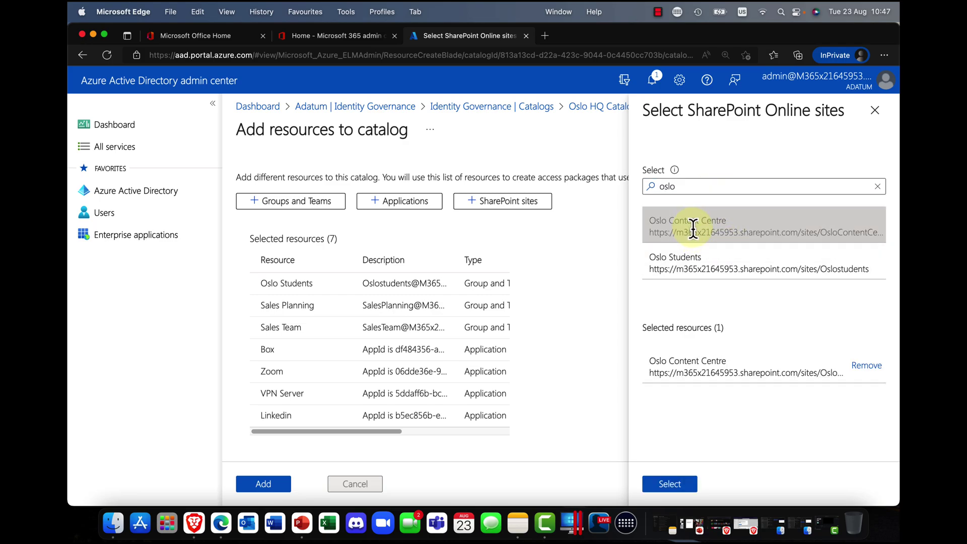
click(695, 263)
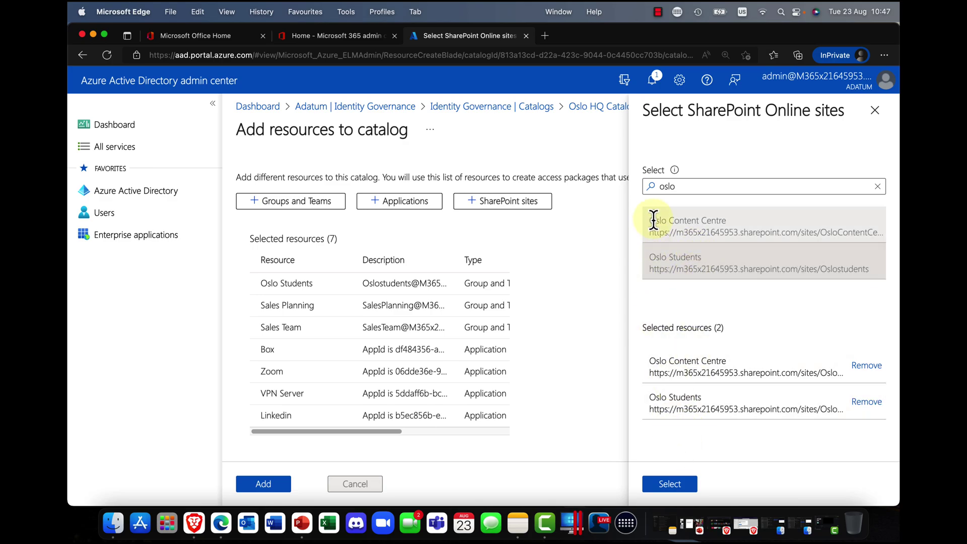
Add the Sales Best Practices and Sales Planning sites, then add all resources to the catalog
double_click(678, 186)
text(sales)
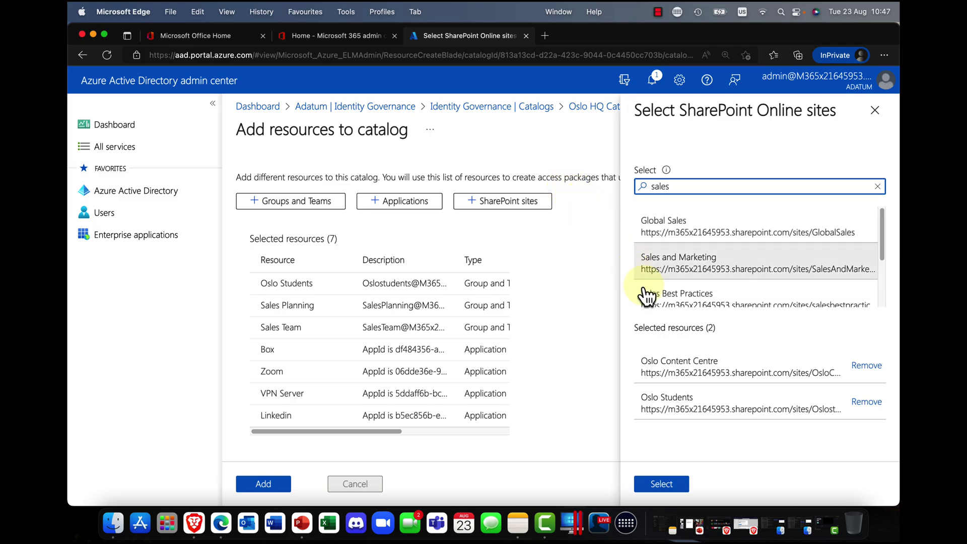
scroll(704, 288, down, 2)
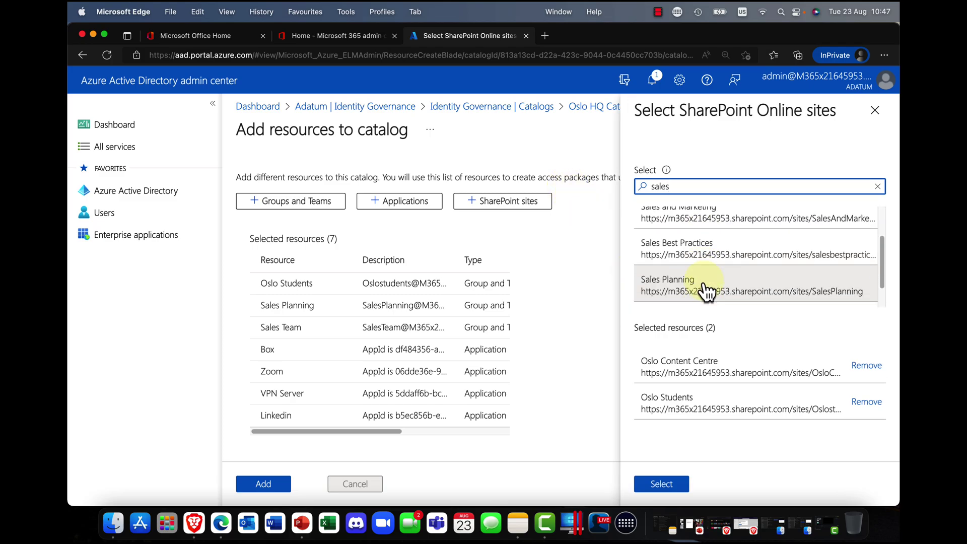
click(691, 252)
click(691, 283)
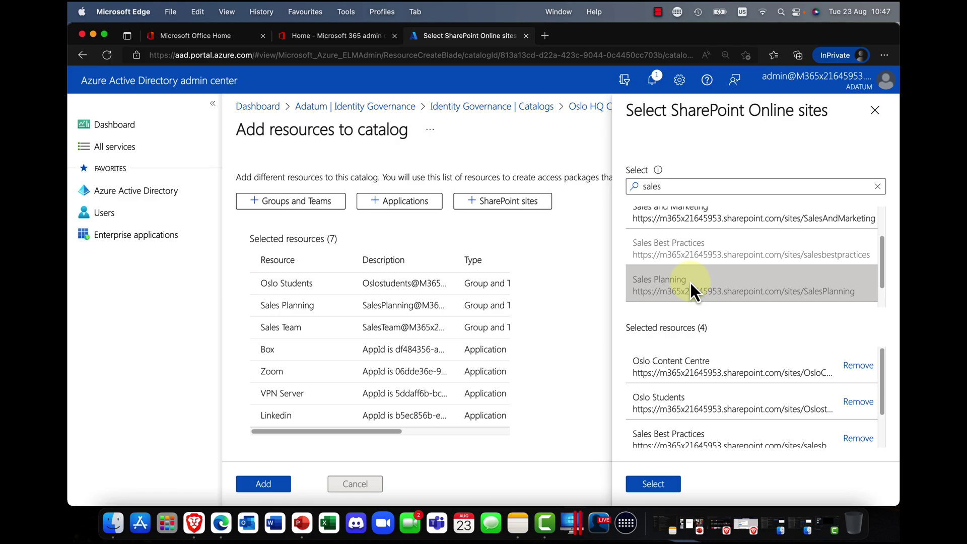
click(662, 486)
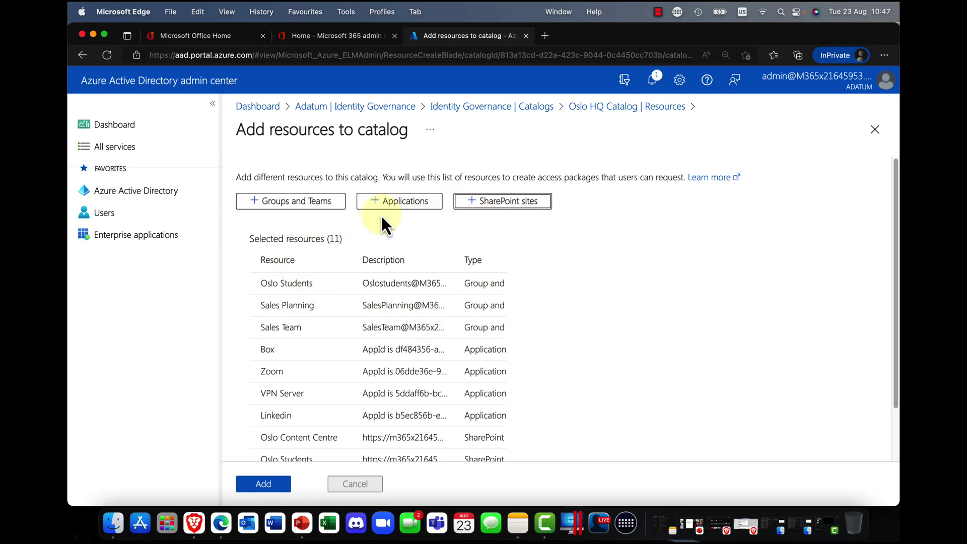
click(277, 486)
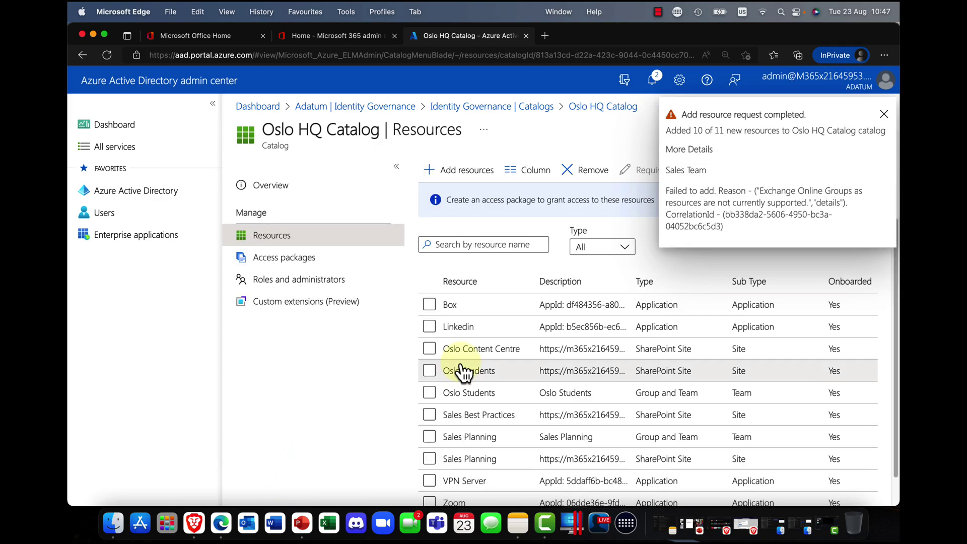
click(884, 113)
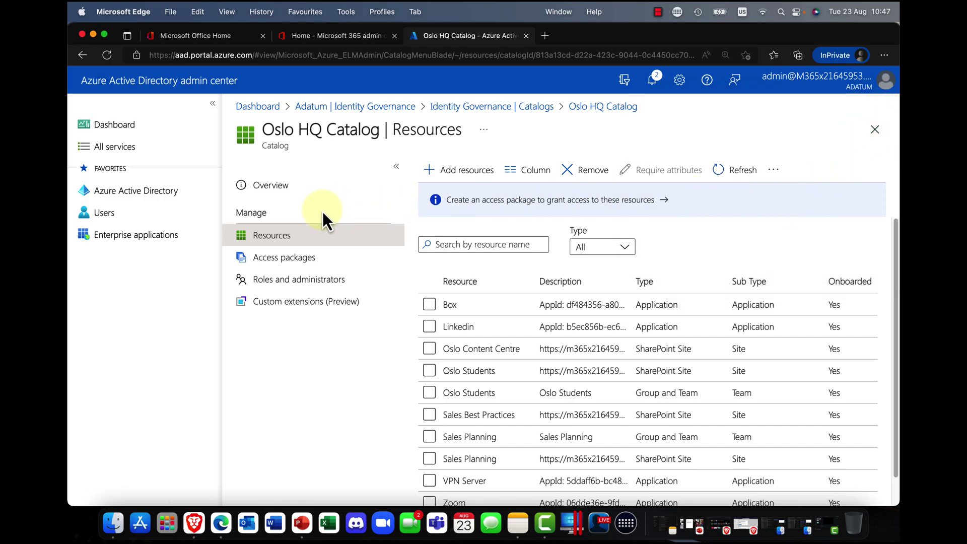
Start a new access package in the catalog named 'Oslo Project Access package'
click(296, 263)
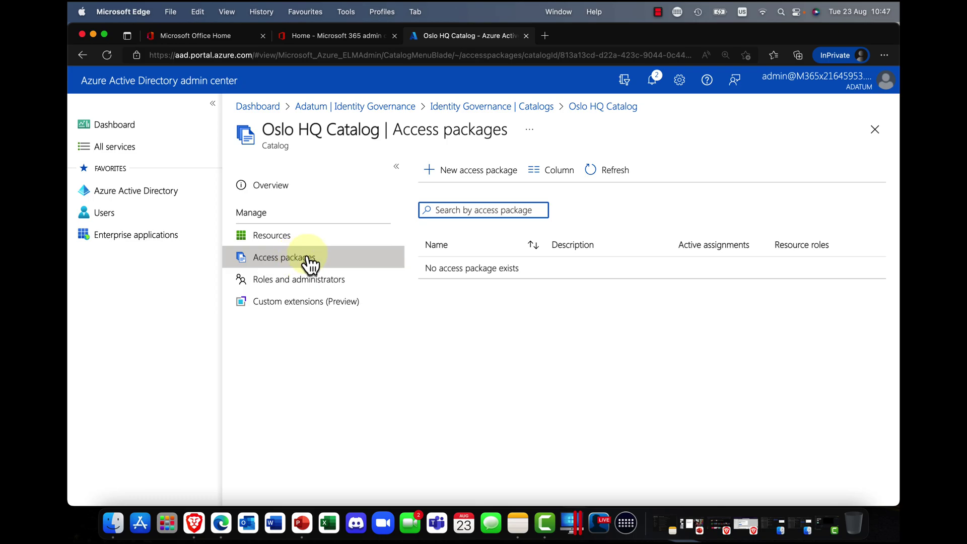
click(485, 172)
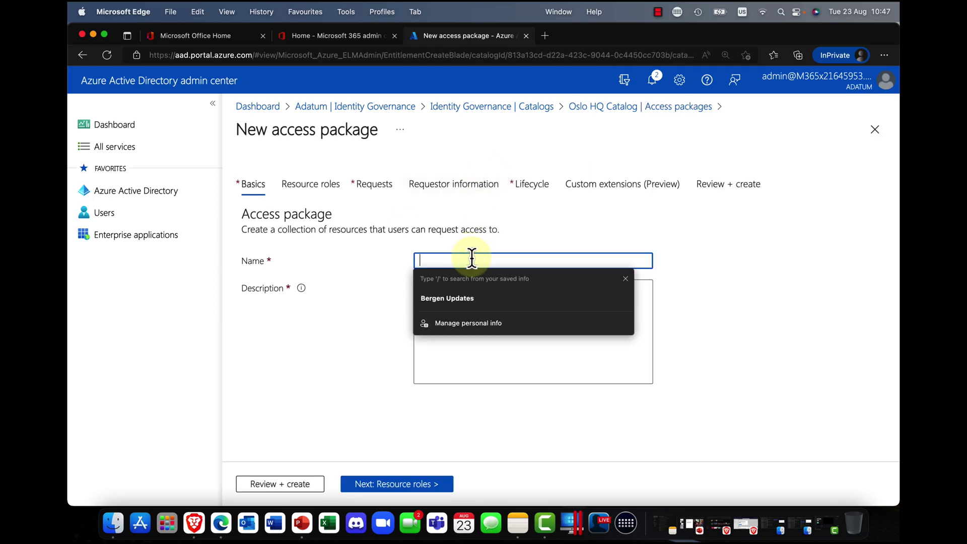
text(Oslo)
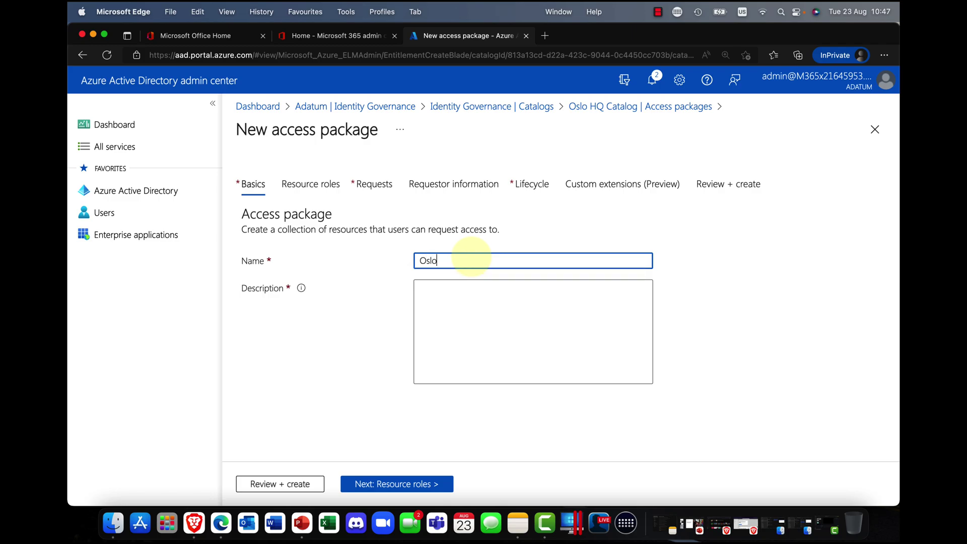
text( Project Access package)
Copy the package name into the description and proceed to resource roles
drag(529, 262, 384, 270)
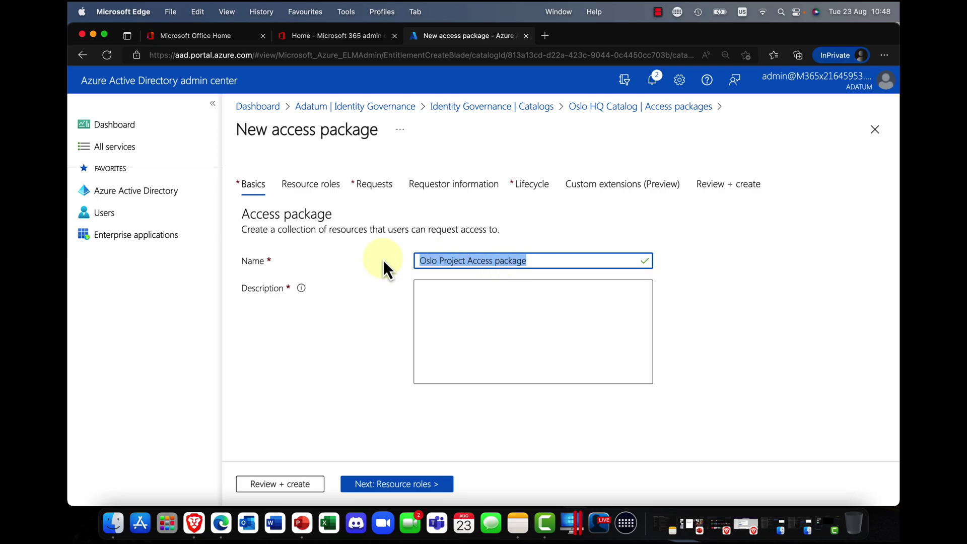
right_click(439, 261)
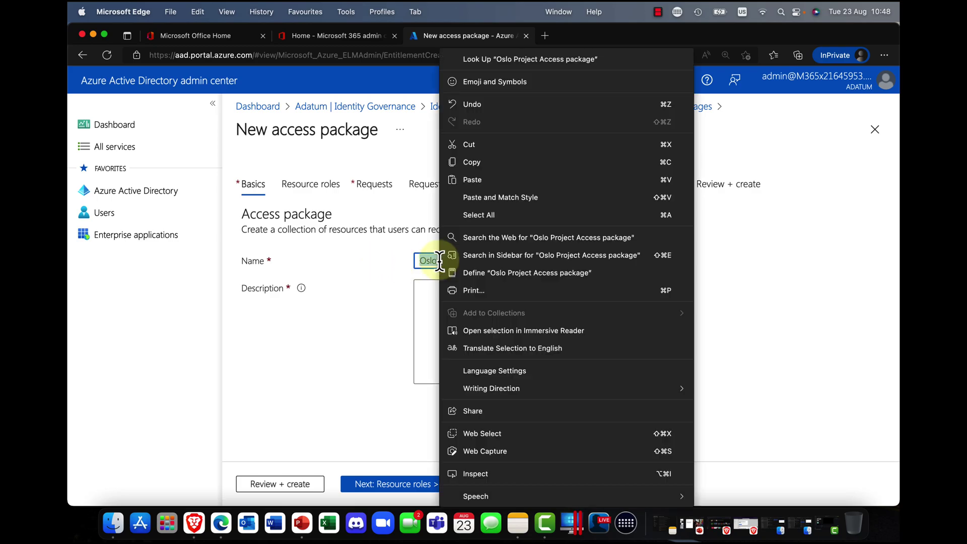
click(478, 162)
click(467, 290)
right_click(468, 290)
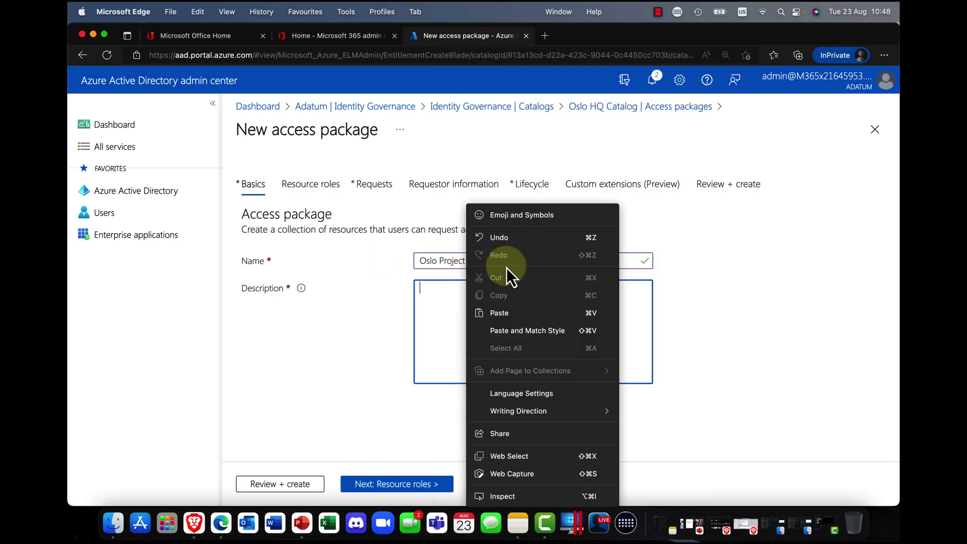
click(513, 316)
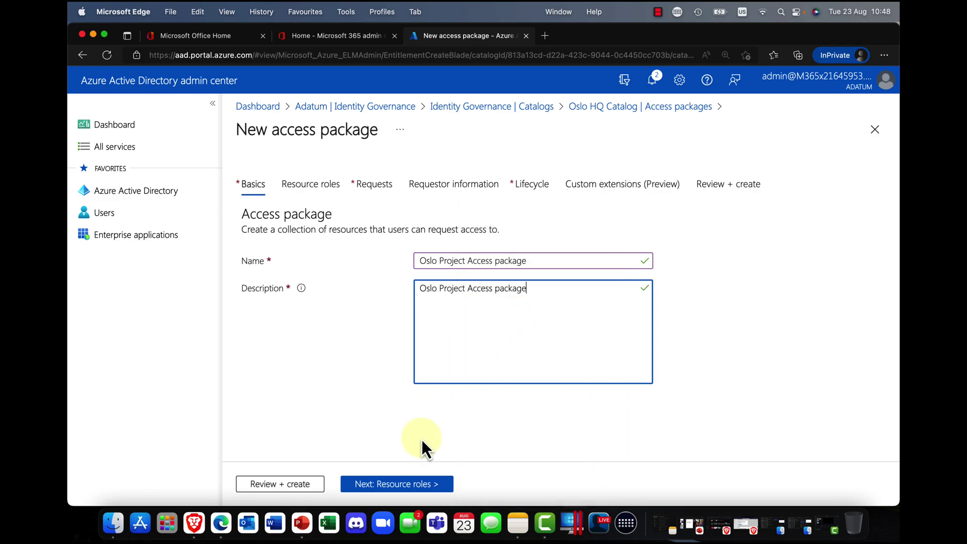
click(418, 485)
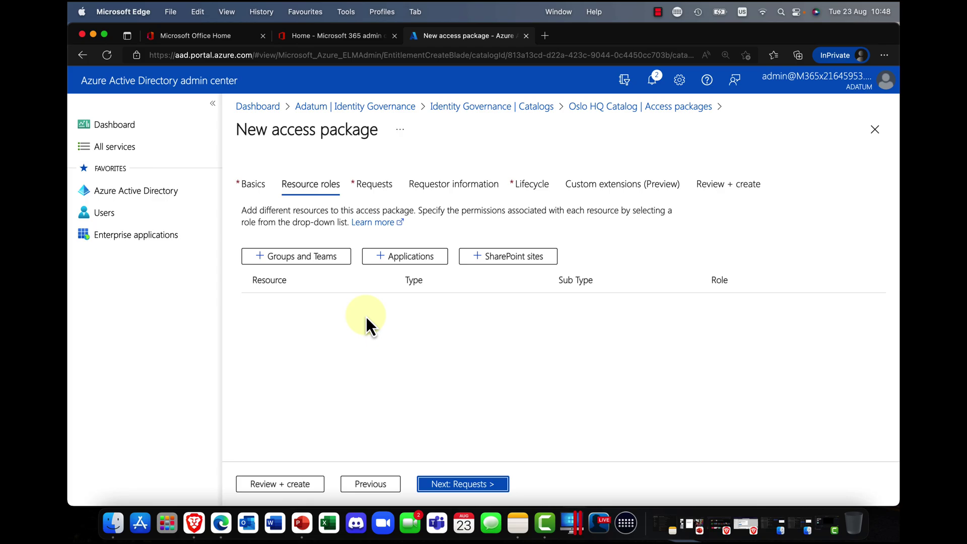
Add the Oslo Students team and the Linkedin and Zoom applications as package resources
click(317, 272)
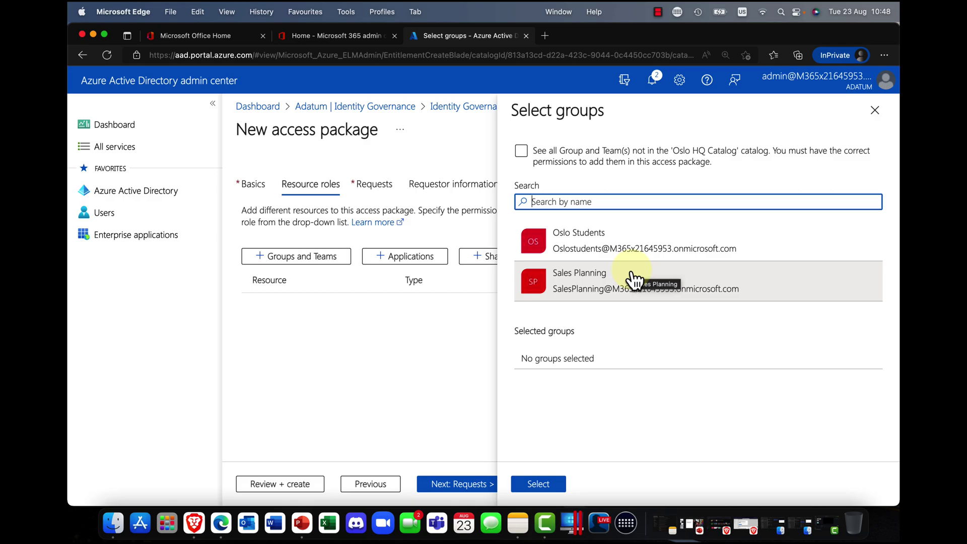
click(591, 241)
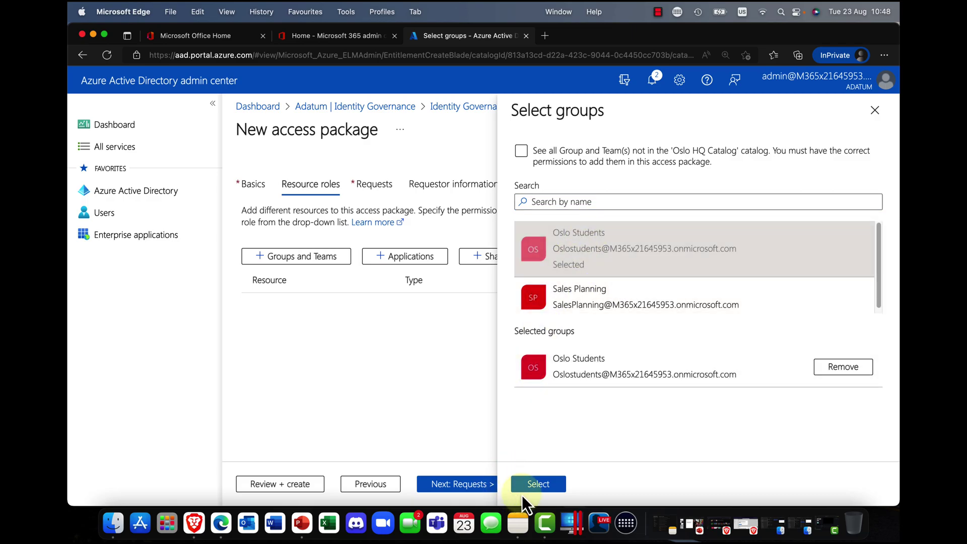
click(538, 485)
click(411, 262)
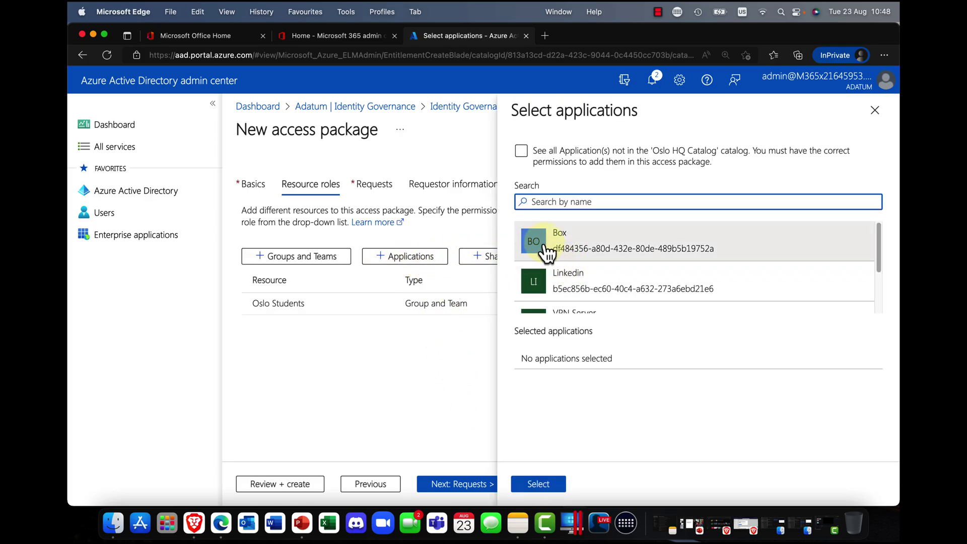
click(569, 282)
scroll(574, 285, down, 2)
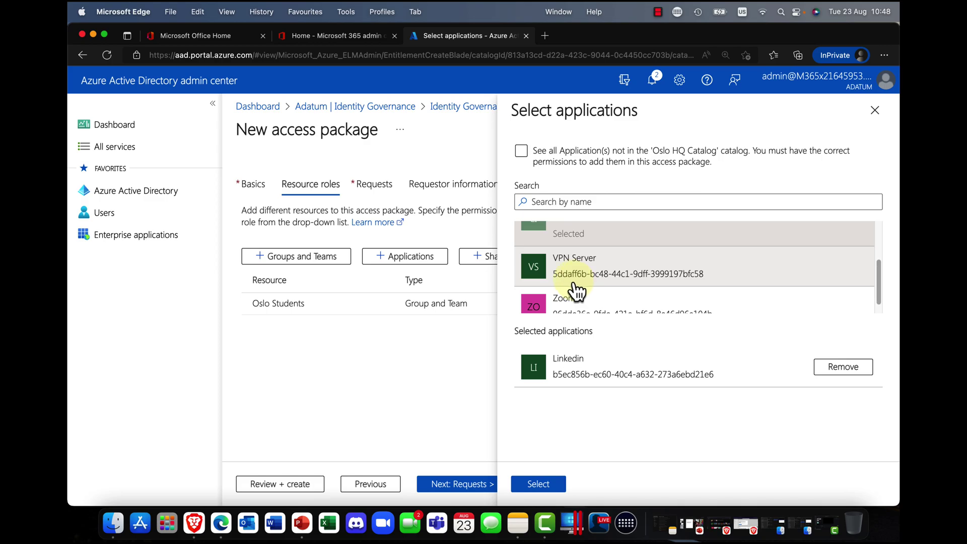
click(574, 306)
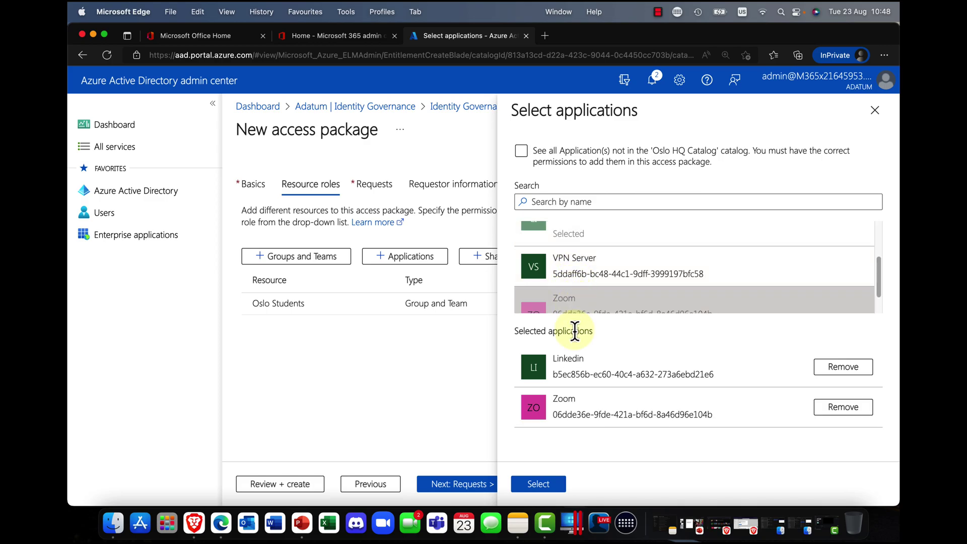
click(539, 484)
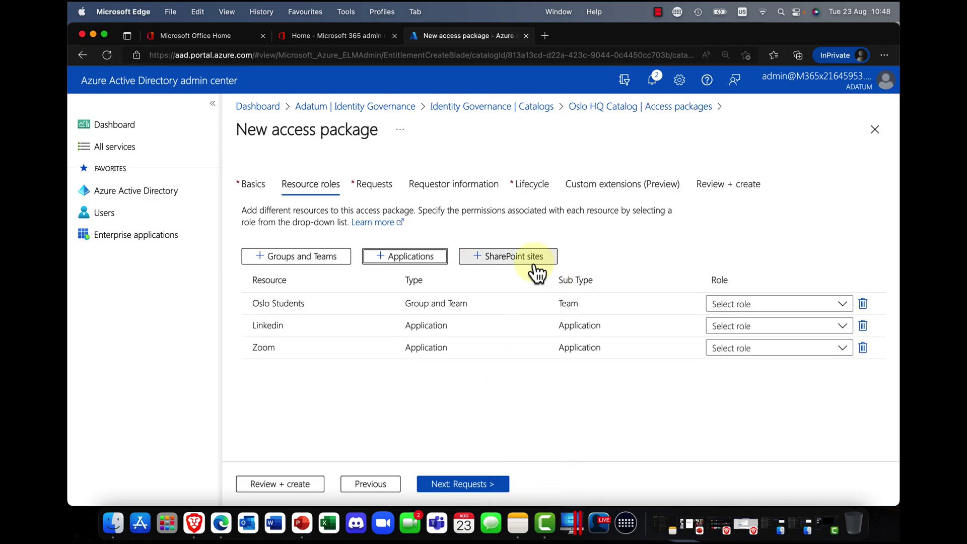
Add the Oslo Content Centre and Oslo Students SharePoint sites as resources
click(532, 263)
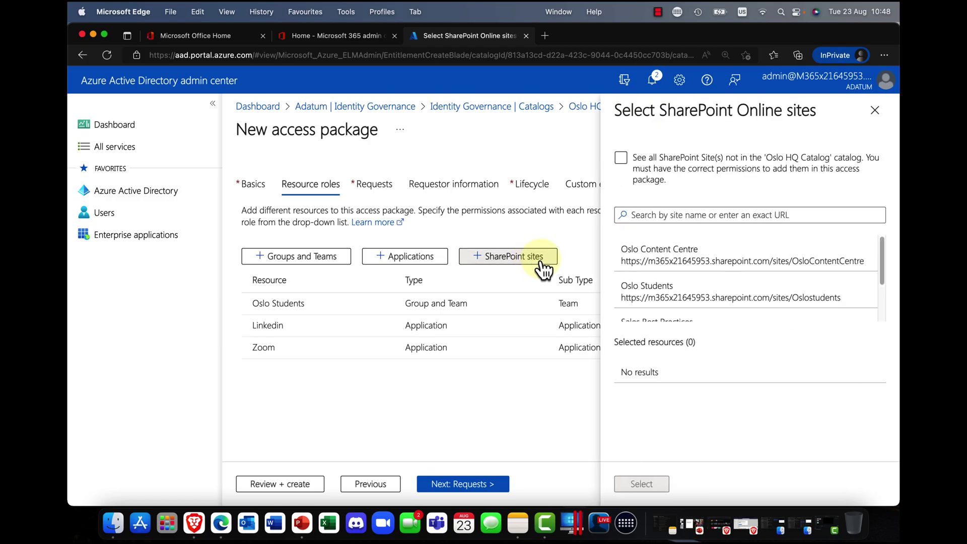
click(675, 271)
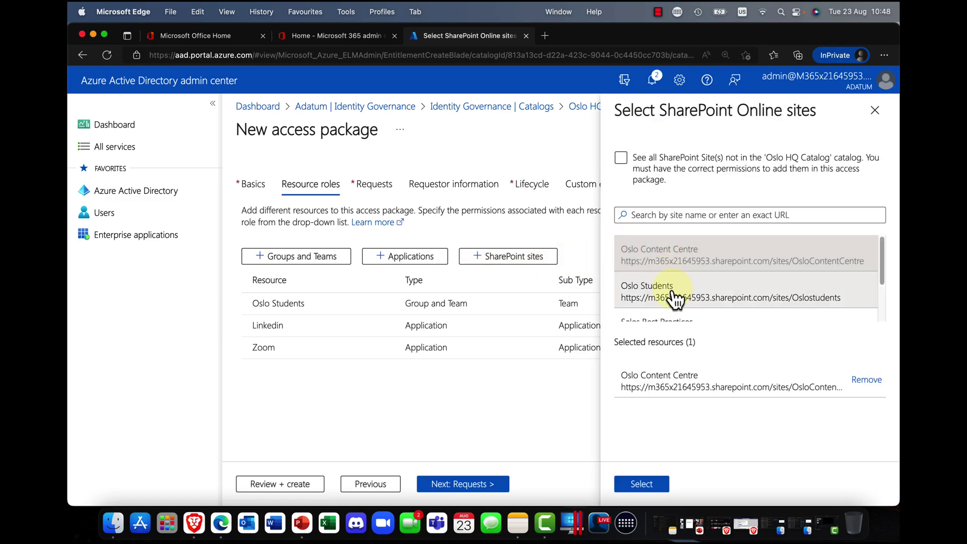
click(674, 292)
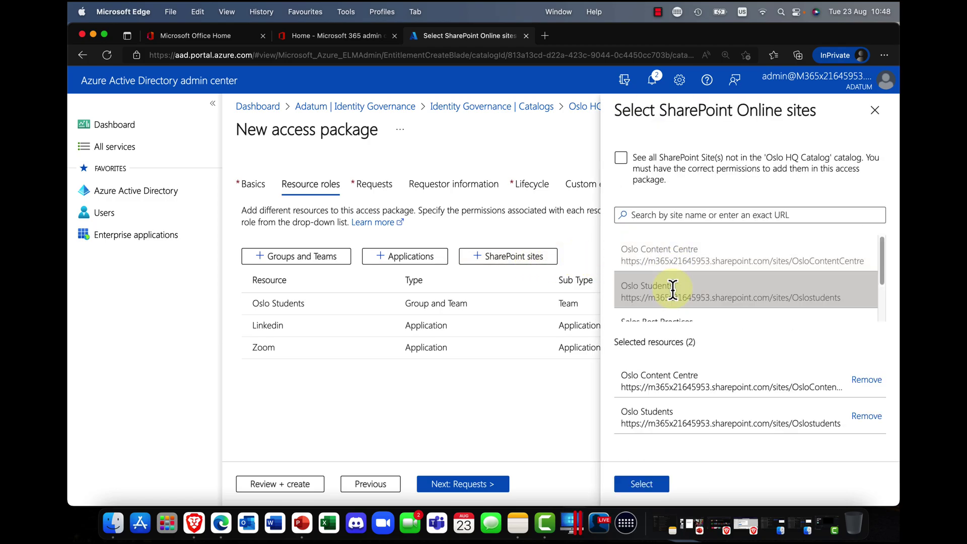
click(645, 485)
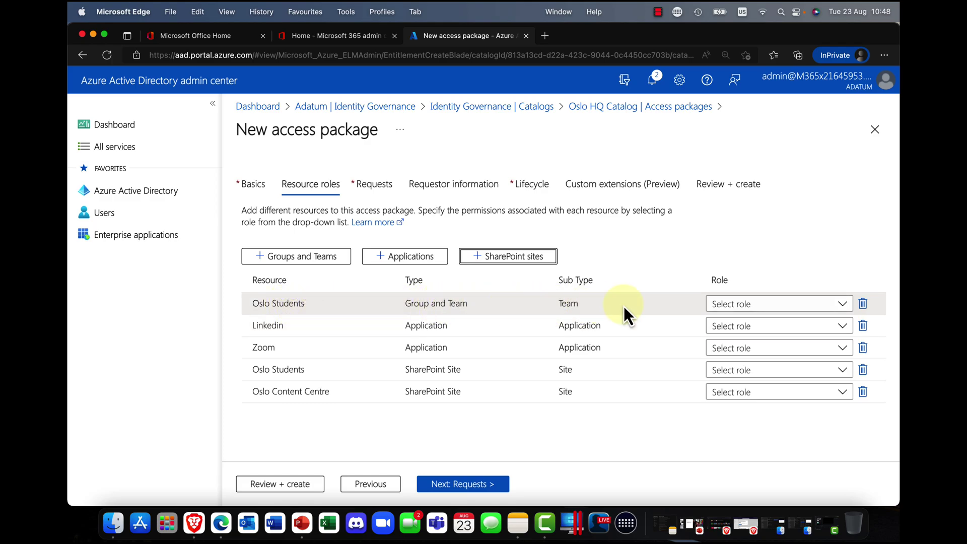
Give the Oslo Students team the Member role and Linkedin and Zoom msiam_access
click(844, 306)
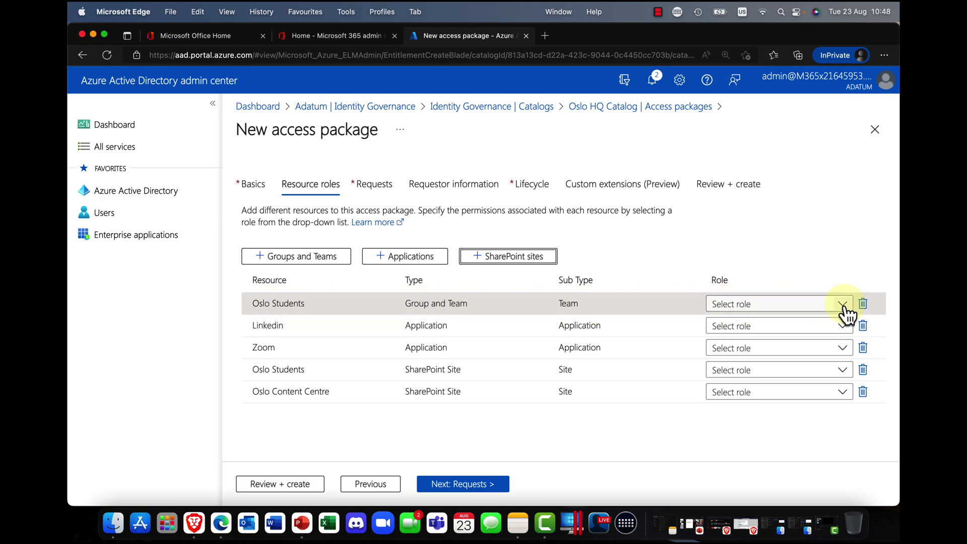
click(843, 304)
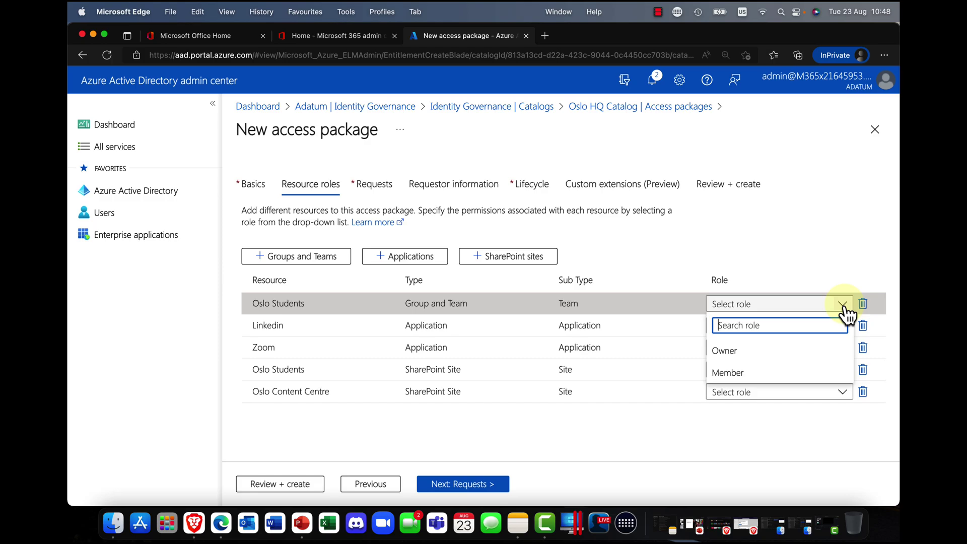
click(733, 377)
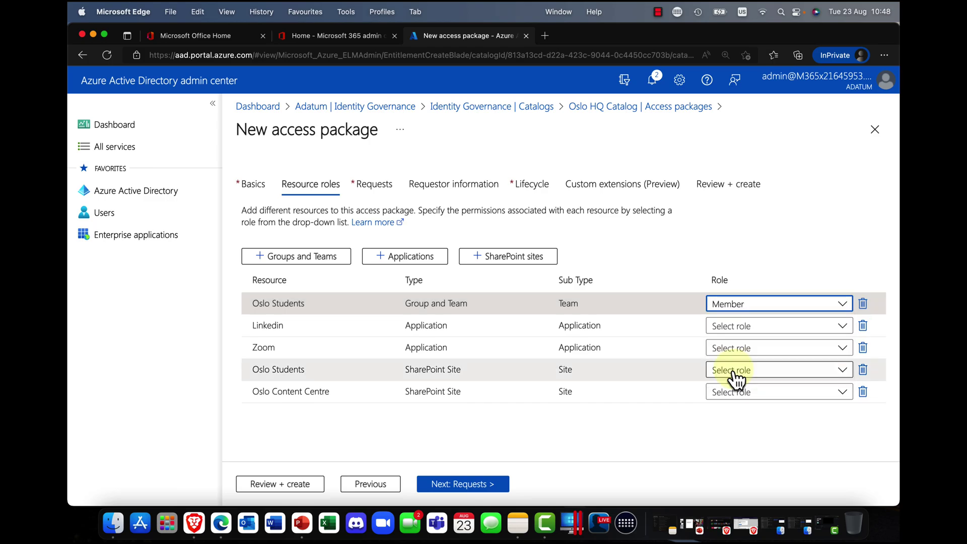
click(766, 334)
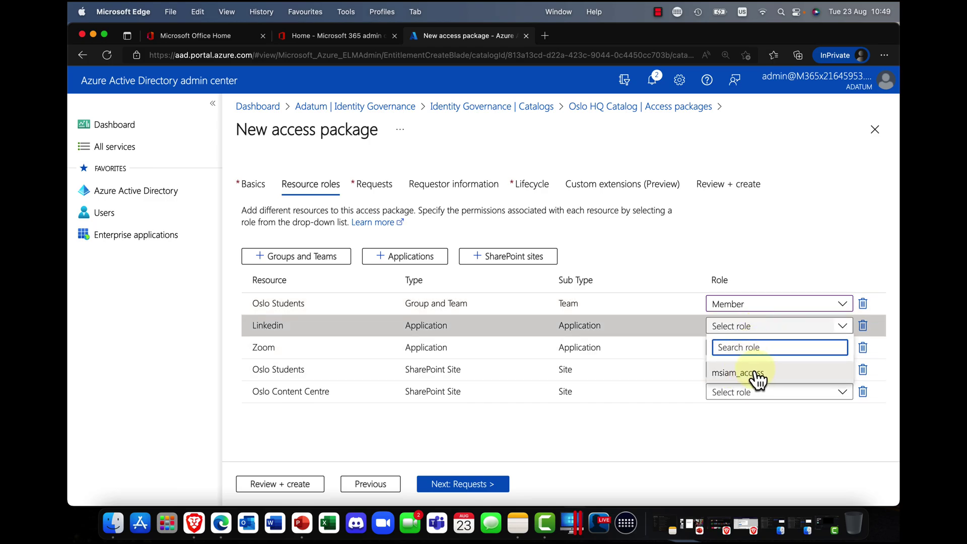
click(762, 277)
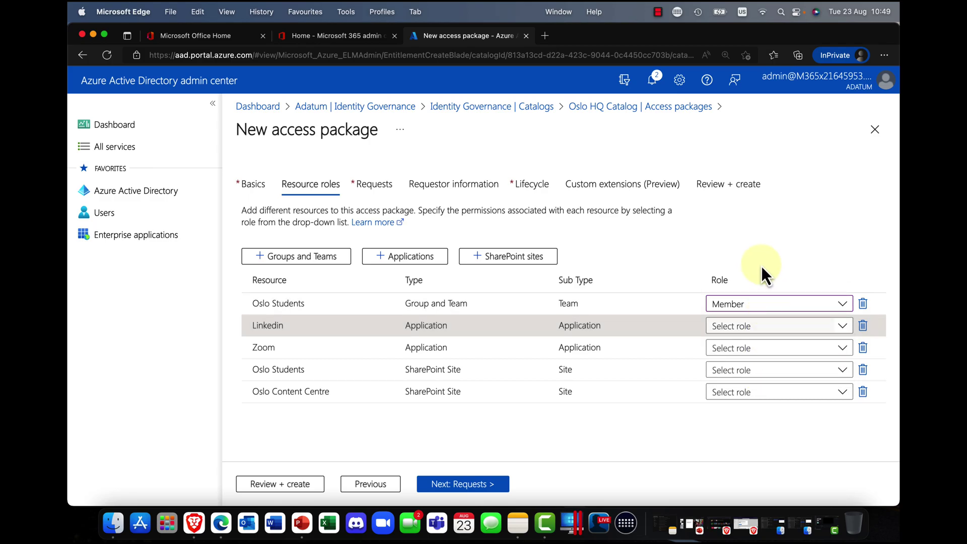
click(756, 326)
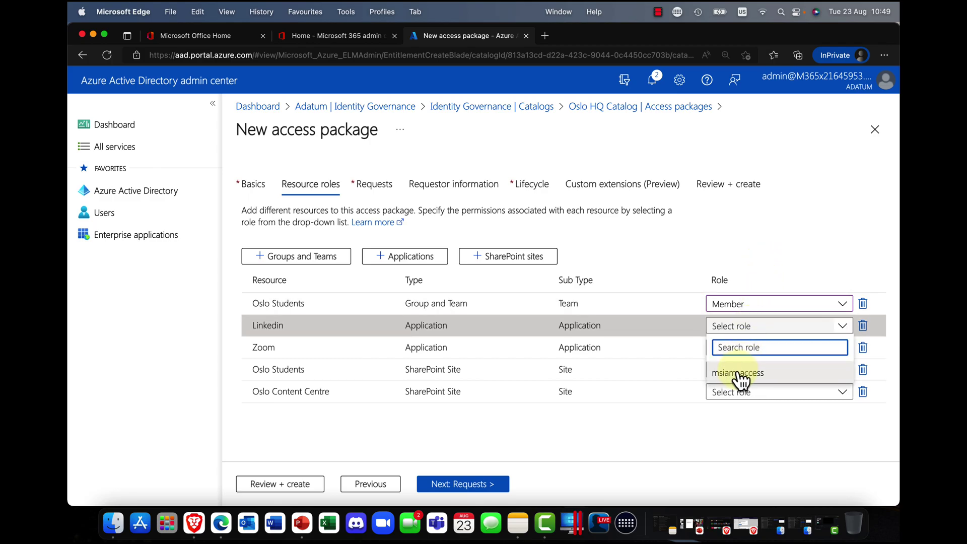
click(738, 374)
click(749, 350)
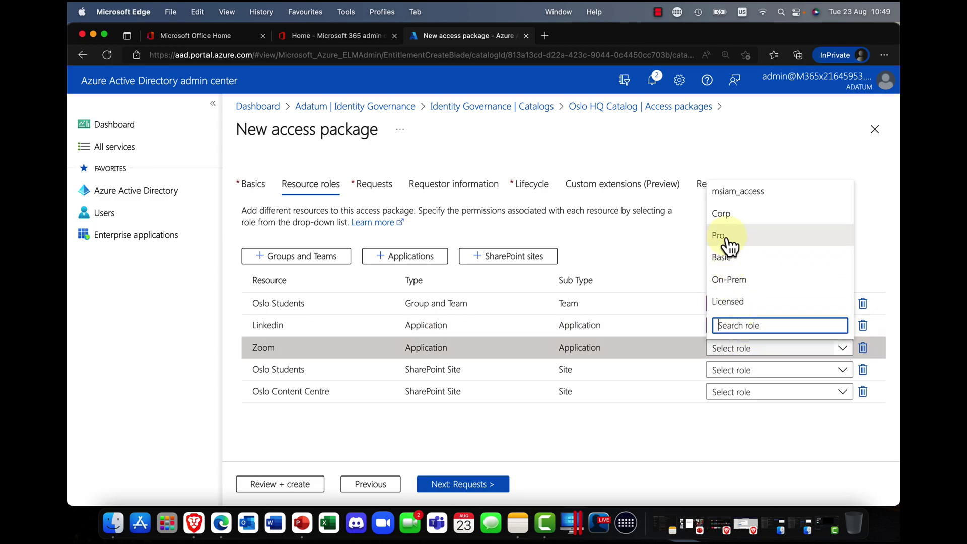
click(744, 203)
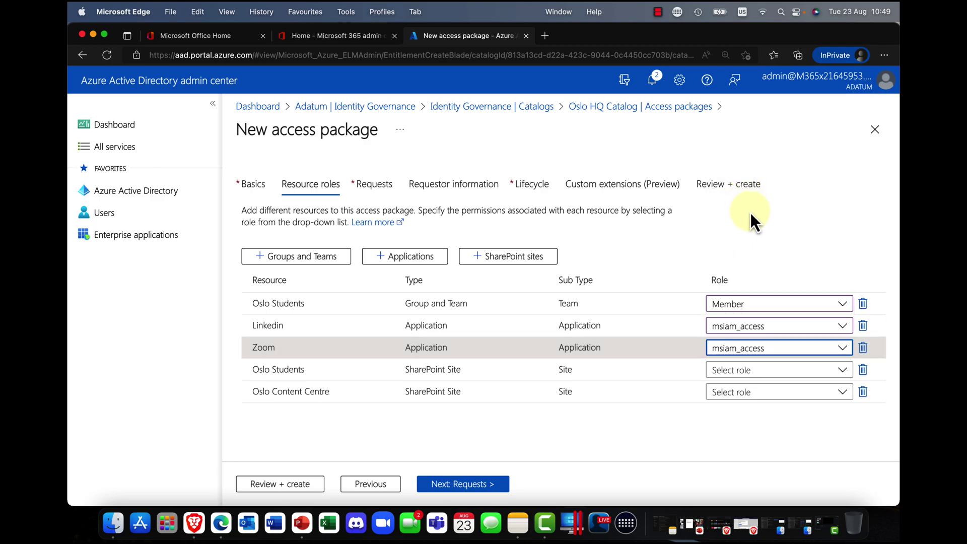
Give the Oslo Students and Oslo Content Centre sites their Visitors roles
click(750, 376)
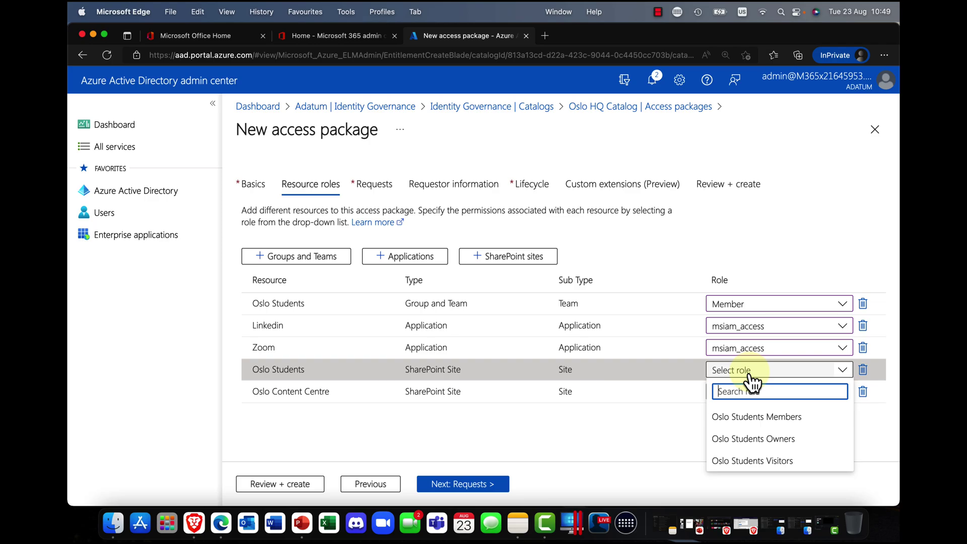
click(778, 461)
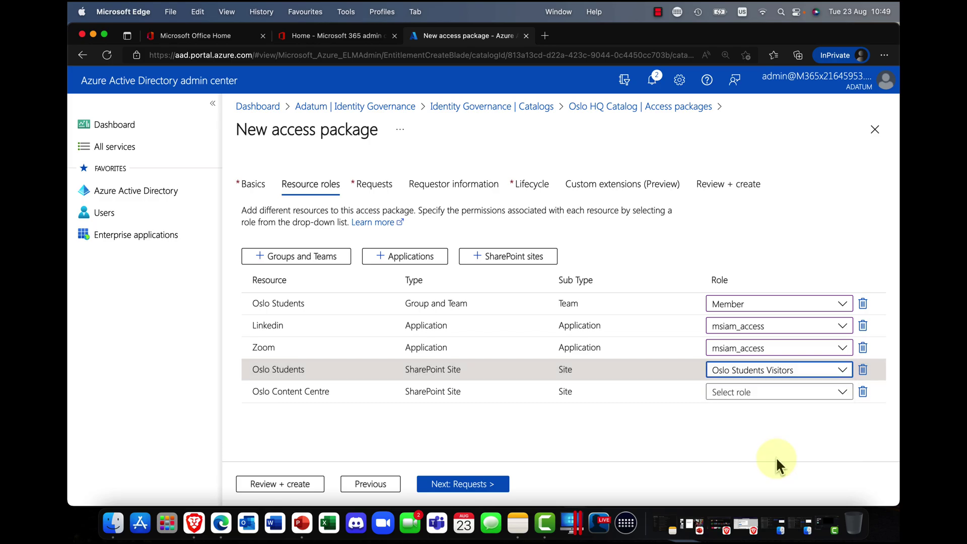
click(765, 398)
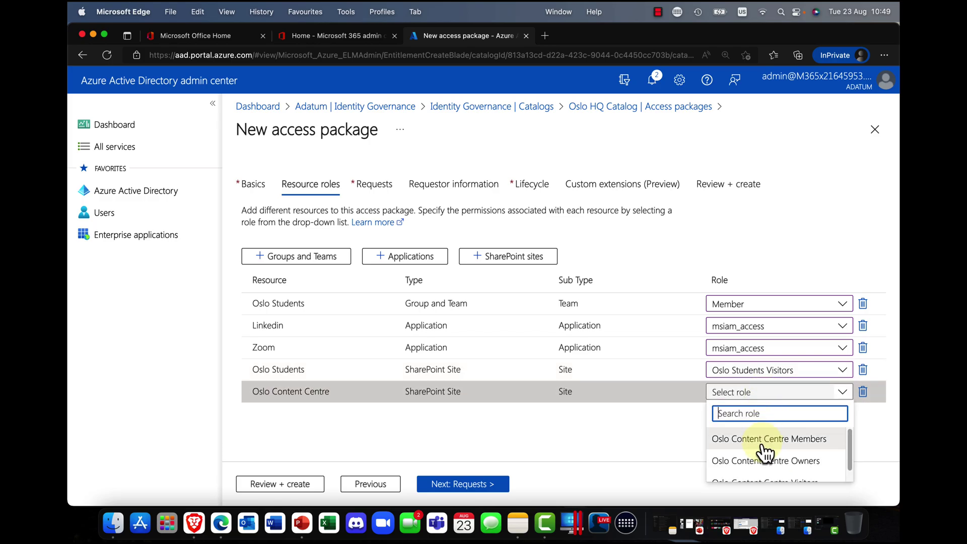
click(767, 485)
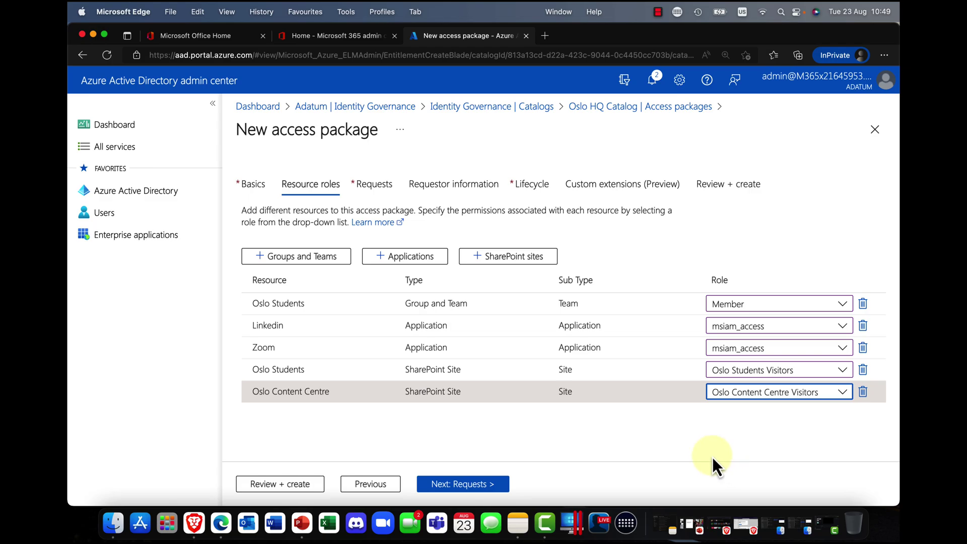
click(449, 483)
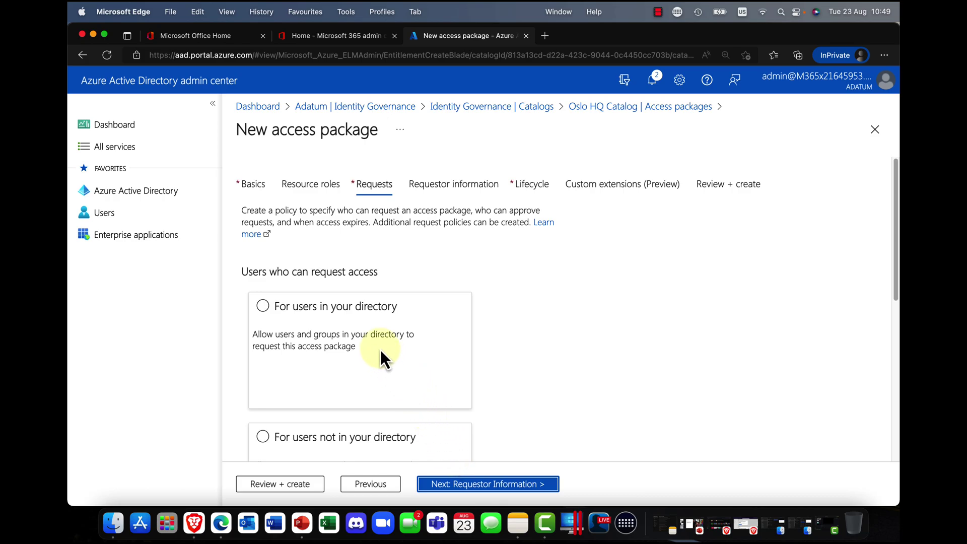
Choose 'For users not in your directory' as who can request the package
scroll(326, 353, down, 3)
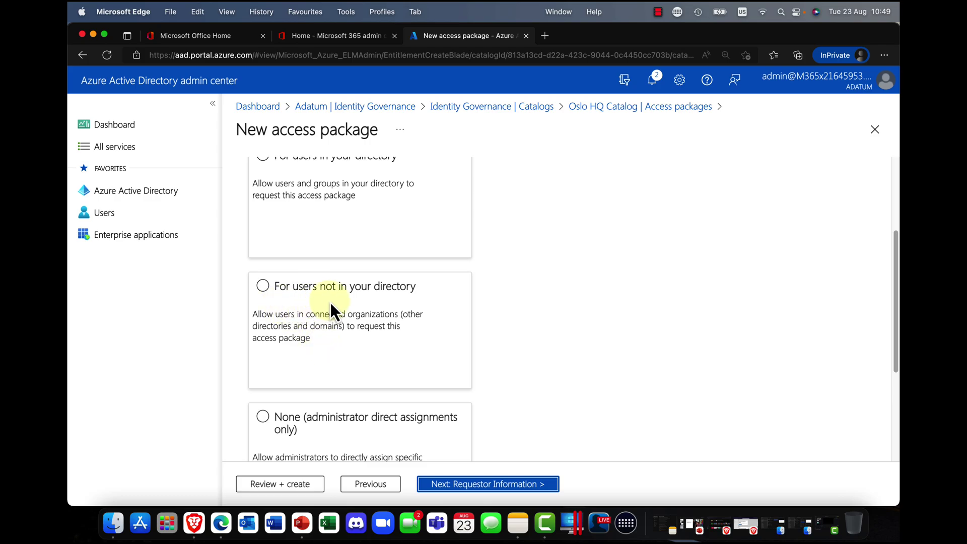
scroll(334, 308, down, 2)
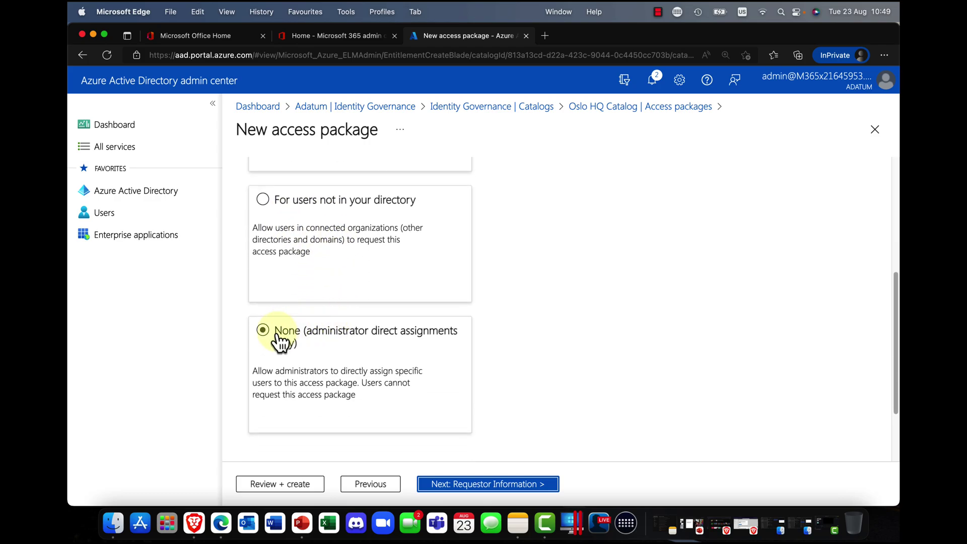
click(297, 344)
scroll(304, 345, up, 2)
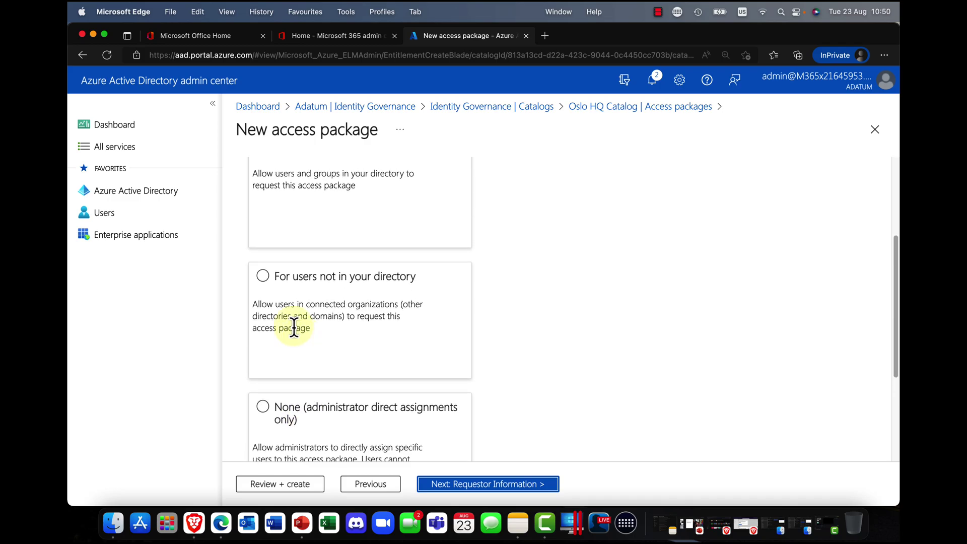
click(262, 277)
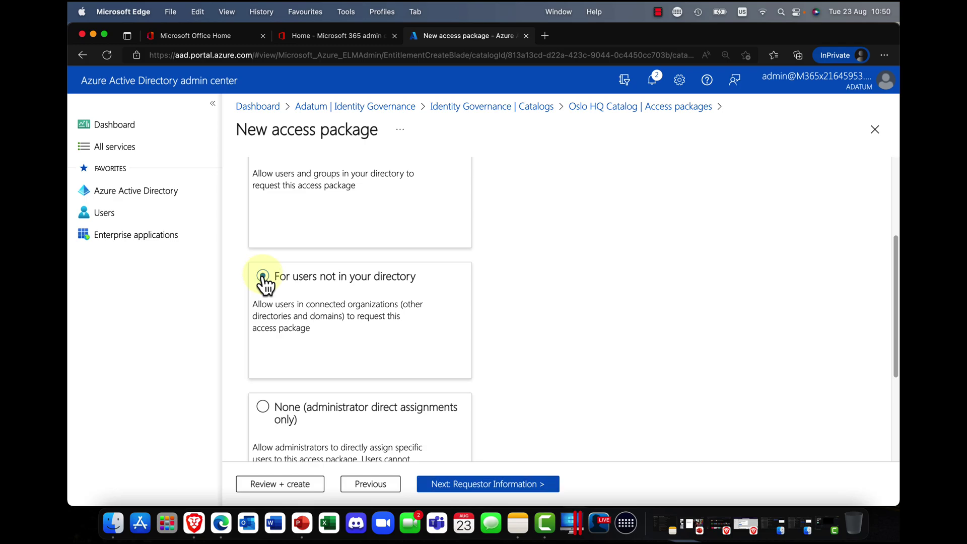
Add the required requestor question 'Why do you need access?' with a Long text answer format
click(501, 495)
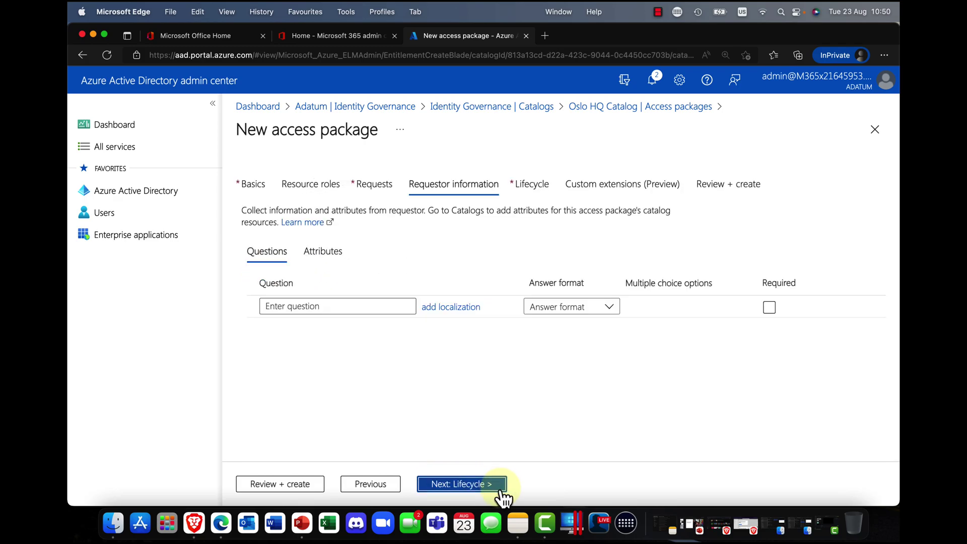
click(333, 306)
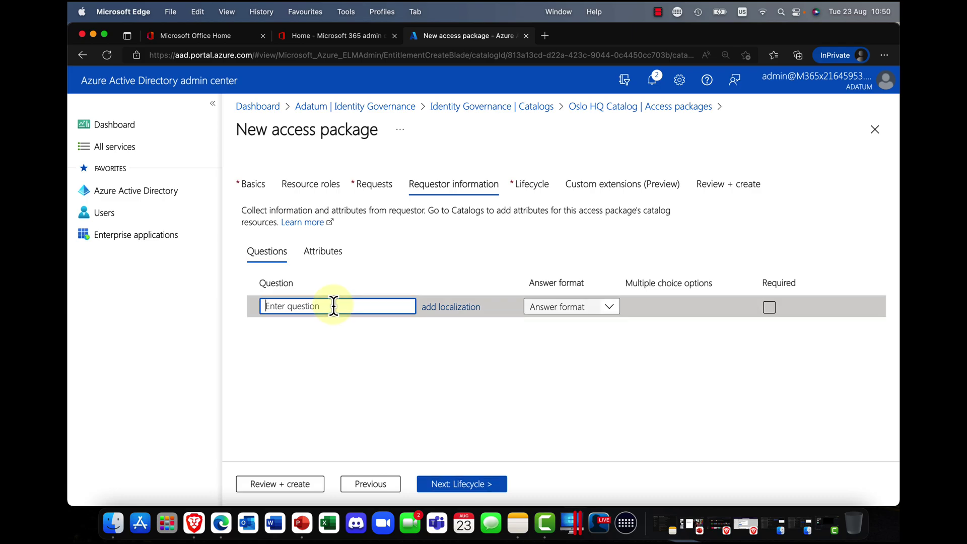
text(Why )
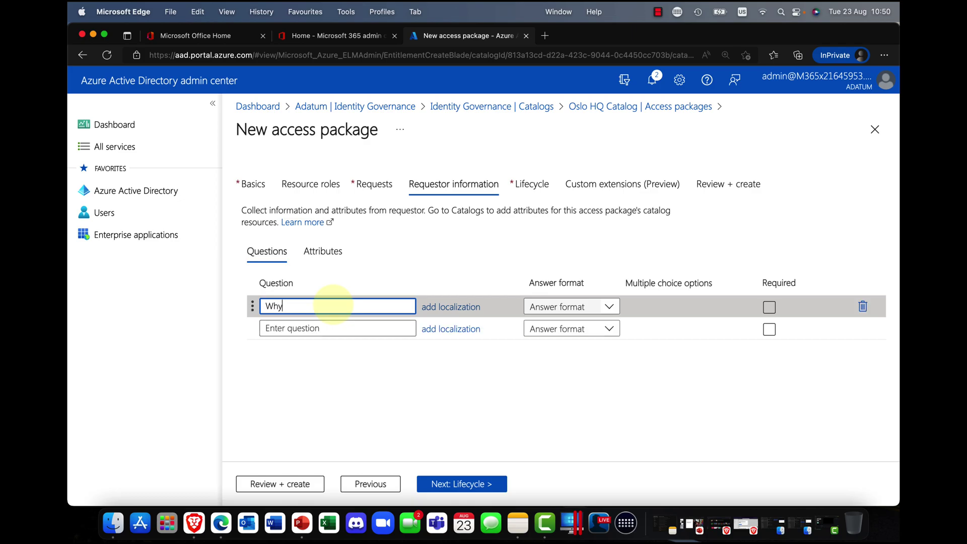
text(do you need access?)
click(608, 307)
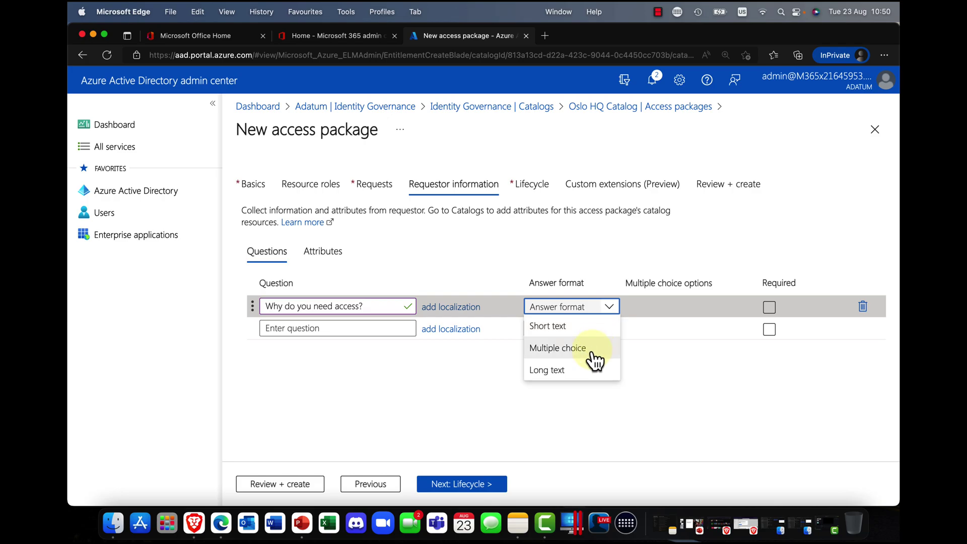
click(558, 376)
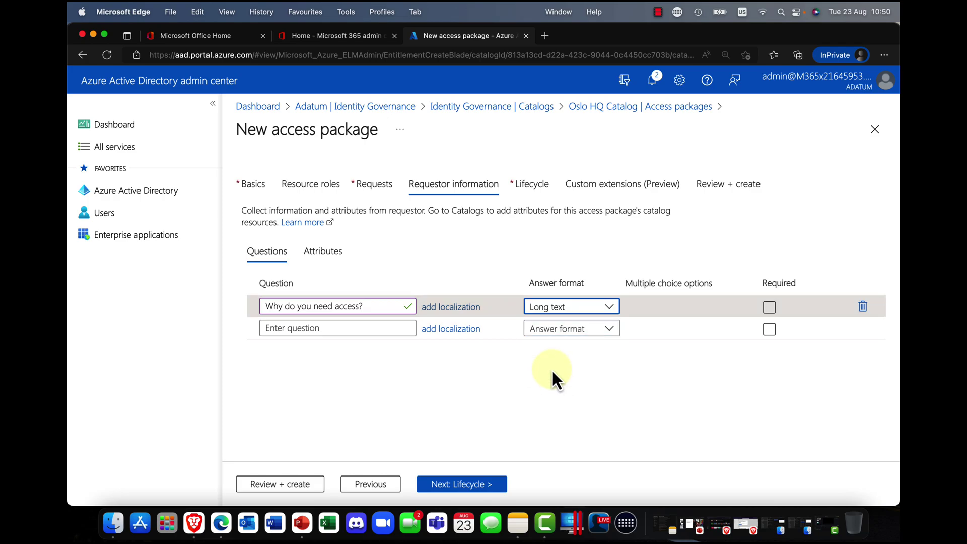
click(771, 308)
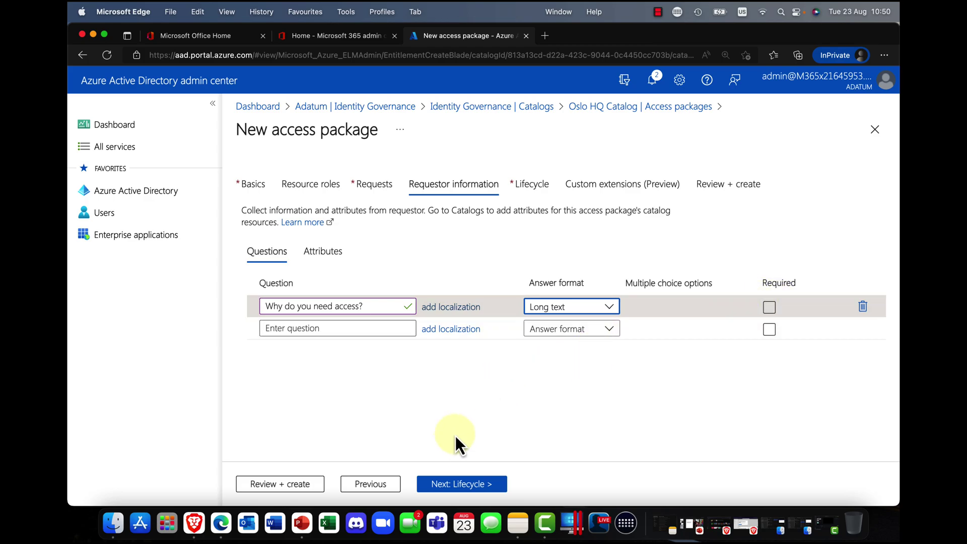
click(488, 485)
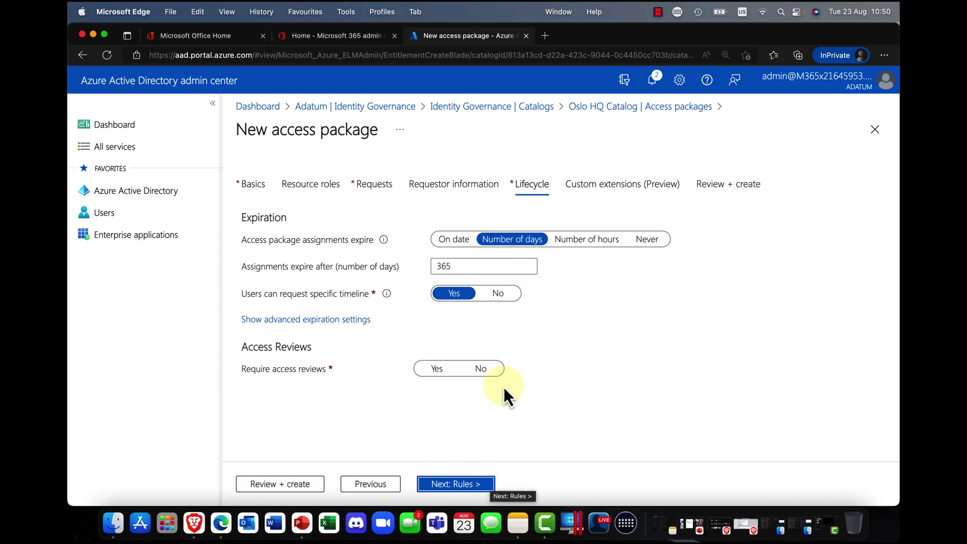
Set assignments to expire after 14 days and disallow user-specified timelines
click(510, 248)
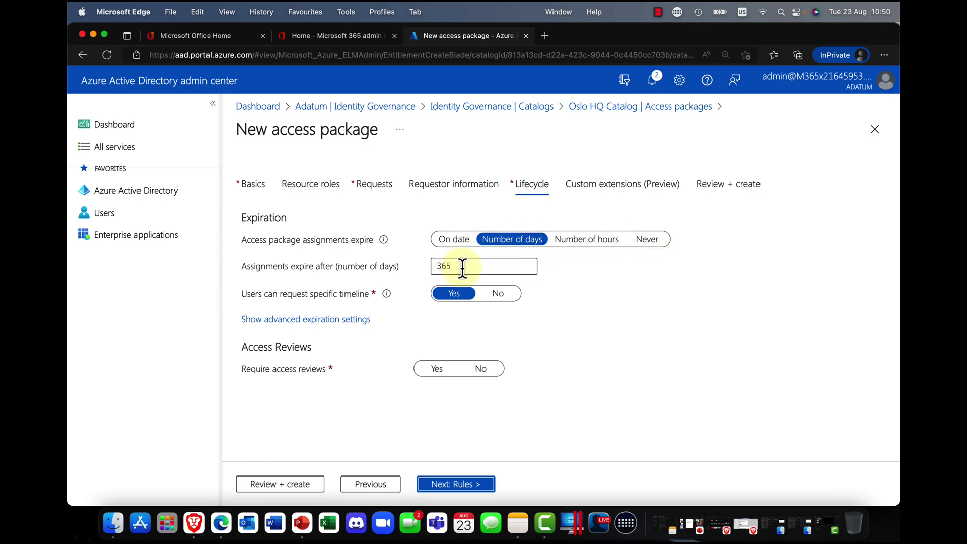
drag(460, 268, 409, 267)
text(14)
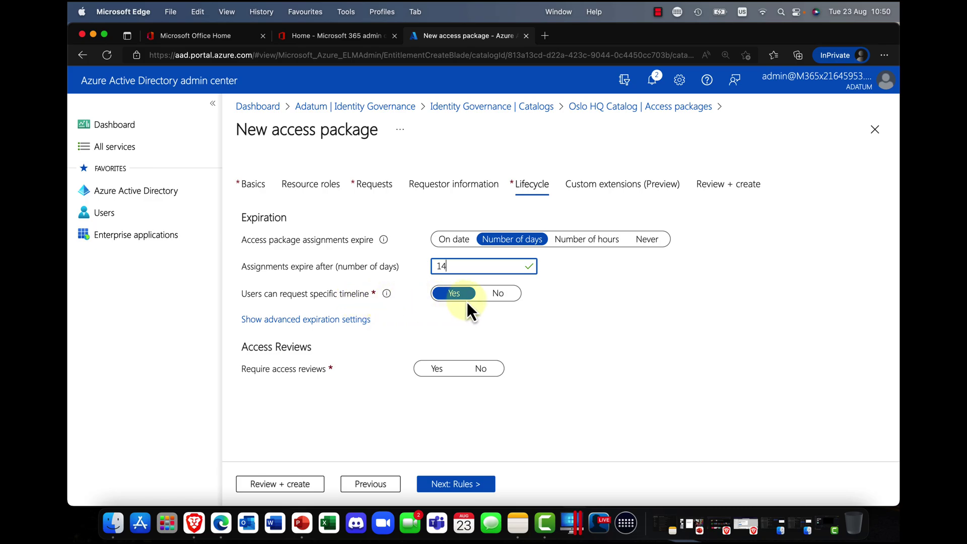
click(500, 297)
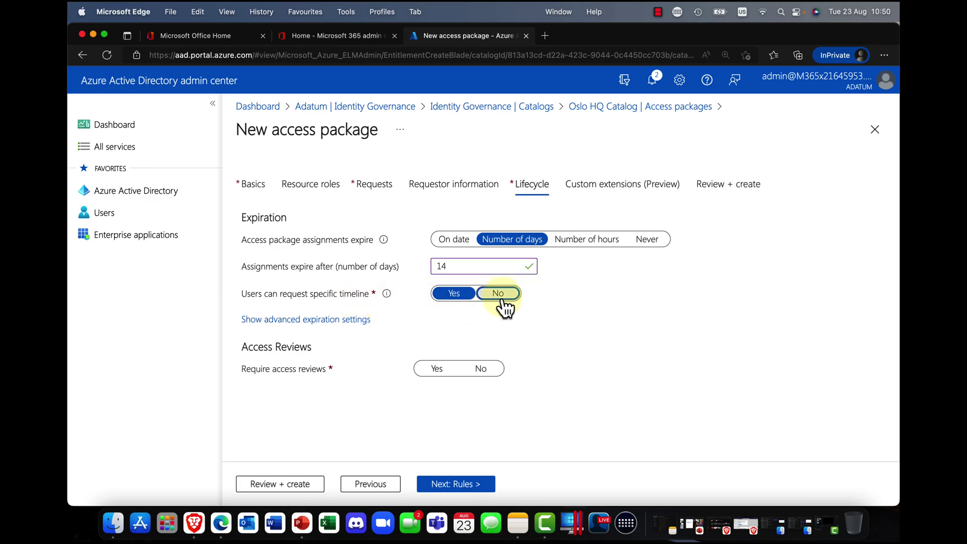
Set the advanced expiration option to disallow access extensions, and leave access reviews off
click(336, 320)
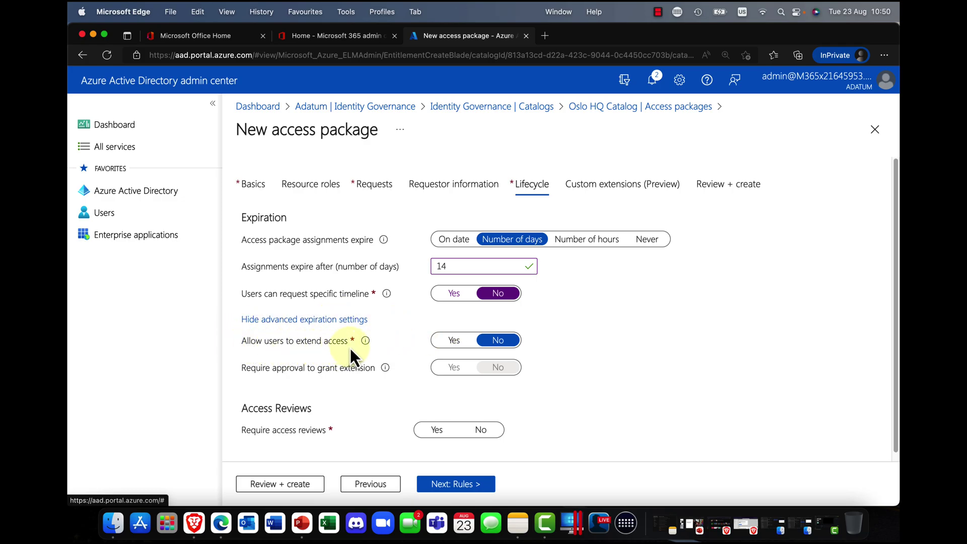
click(453, 341)
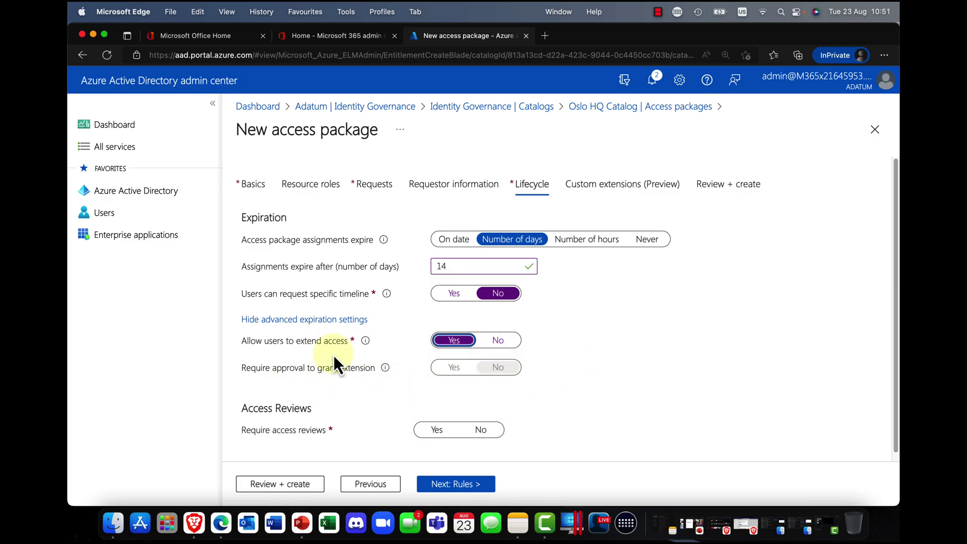
click(496, 344)
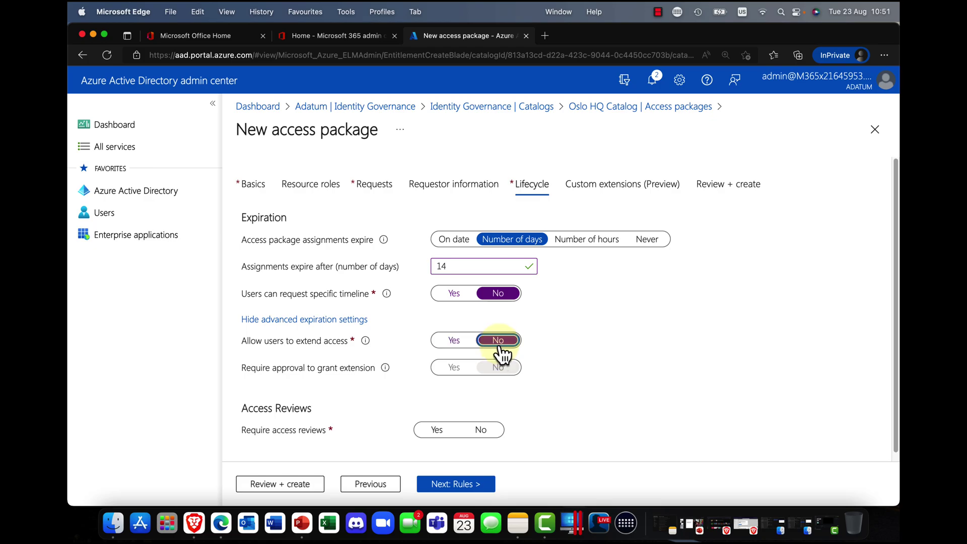
click(342, 320)
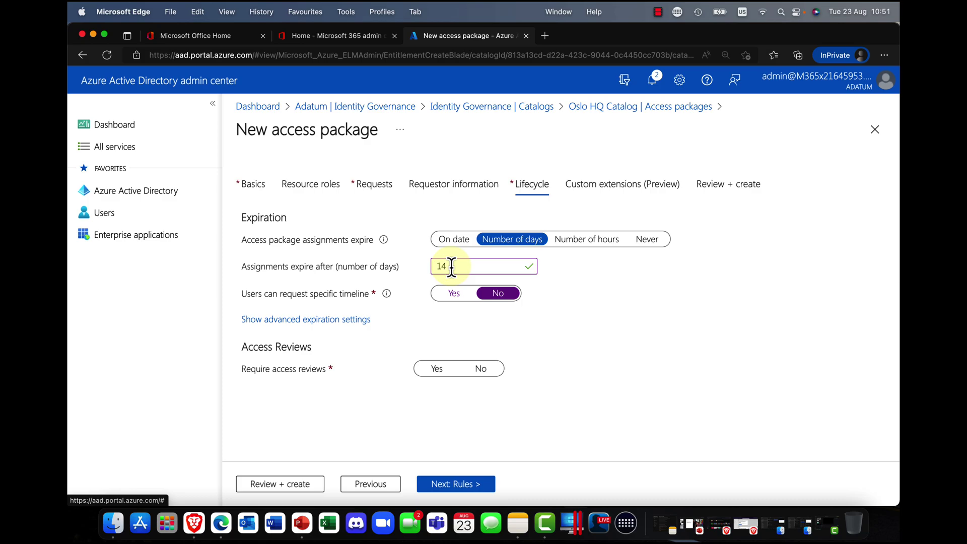
click(436, 371)
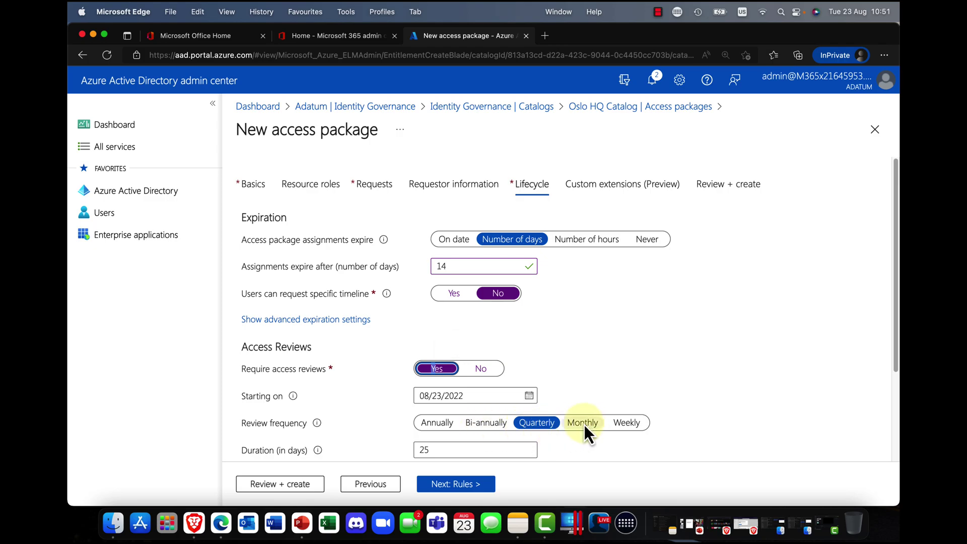
click(481, 369)
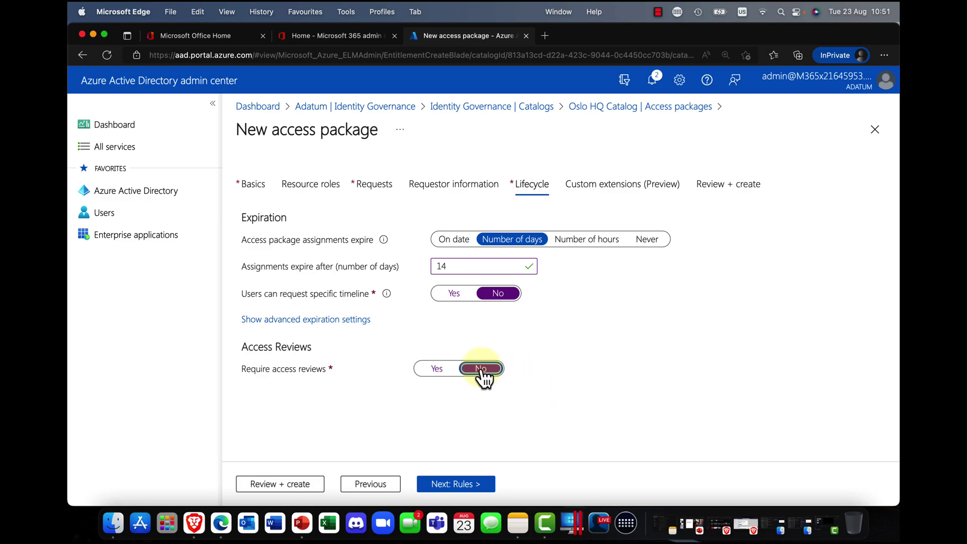
Pass the Custom extensions step without choosing a stage, reaching the Review + create summary
click(467, 484)
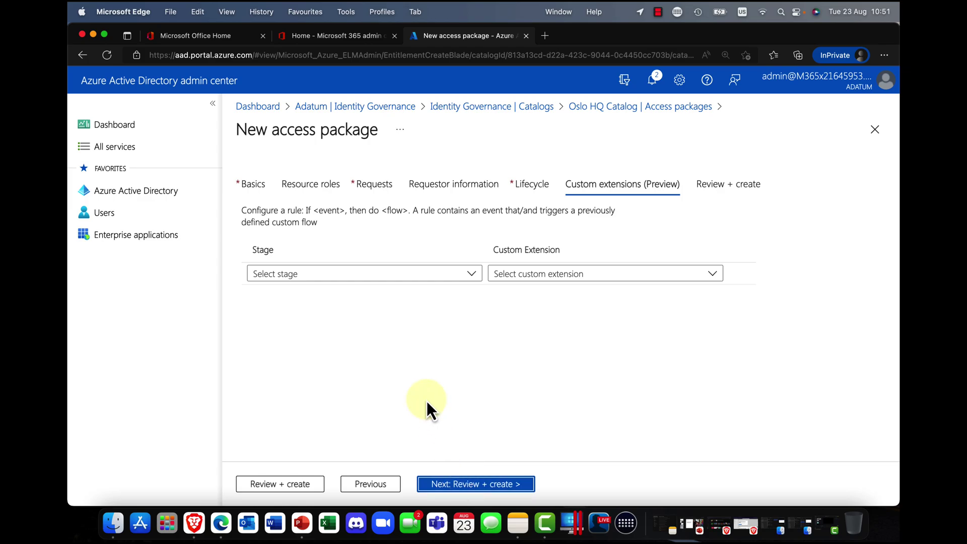
click(469, 276)
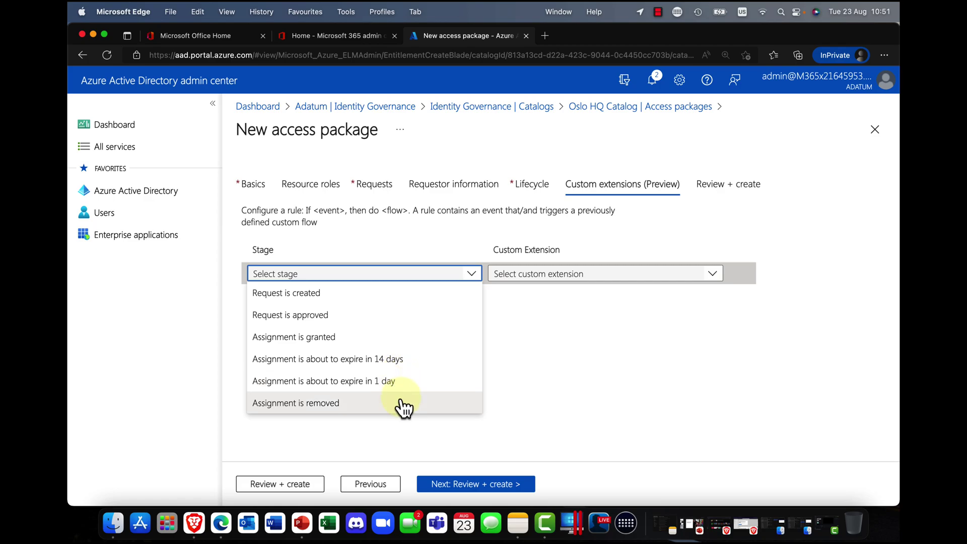
click(510, 340)
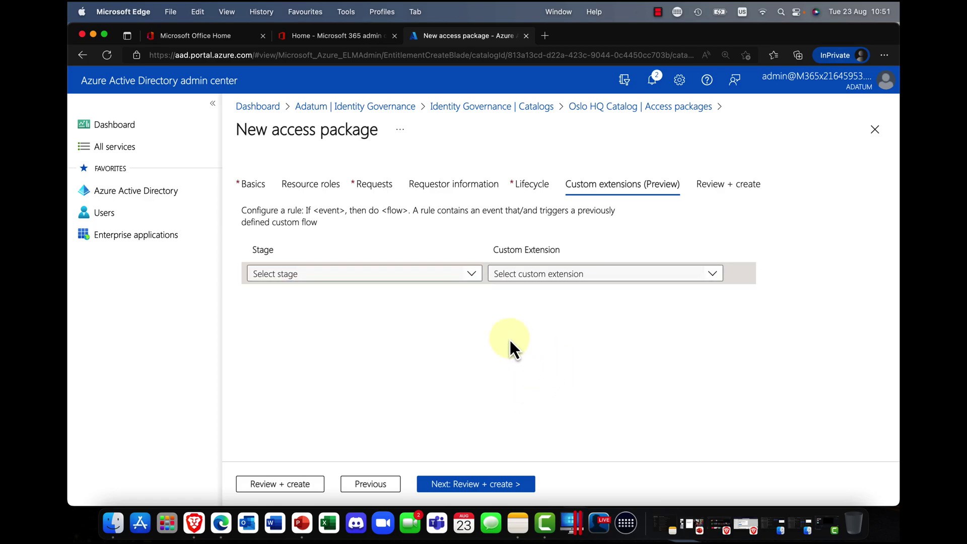
click(482, 484)
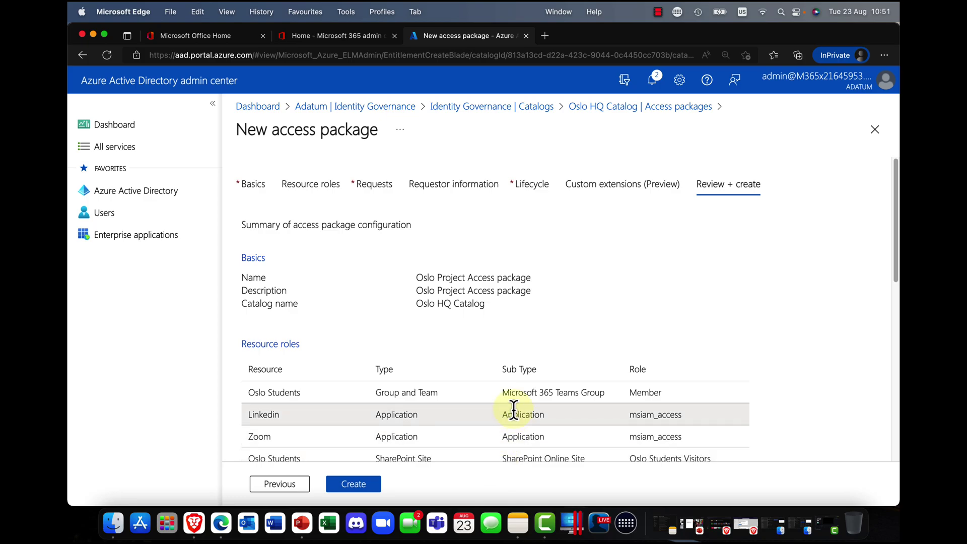
Review the package summary and attempt Create, which fails with a Requests error
scroll(508, 403, down, 1)
scroll(509, 400, down, 3)
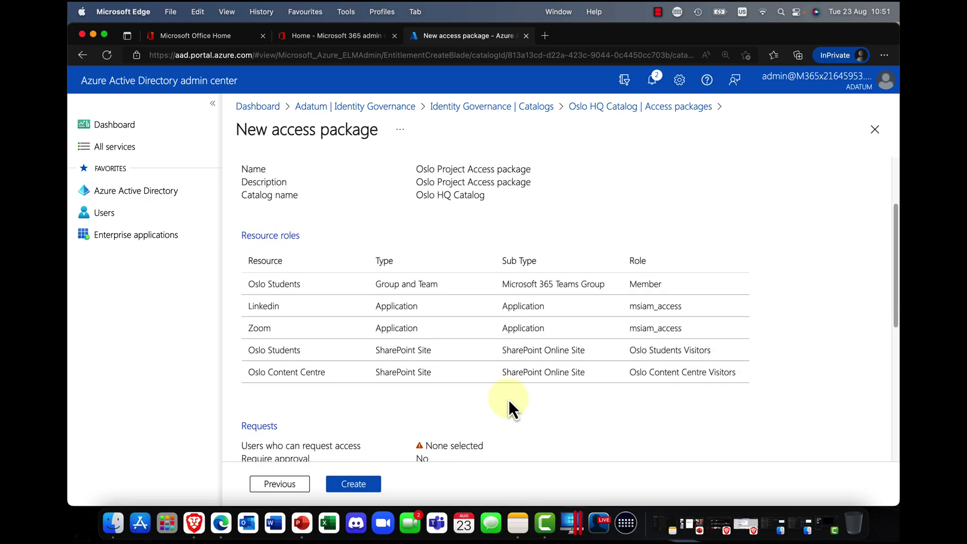
scroll(509, 400, up, 3)
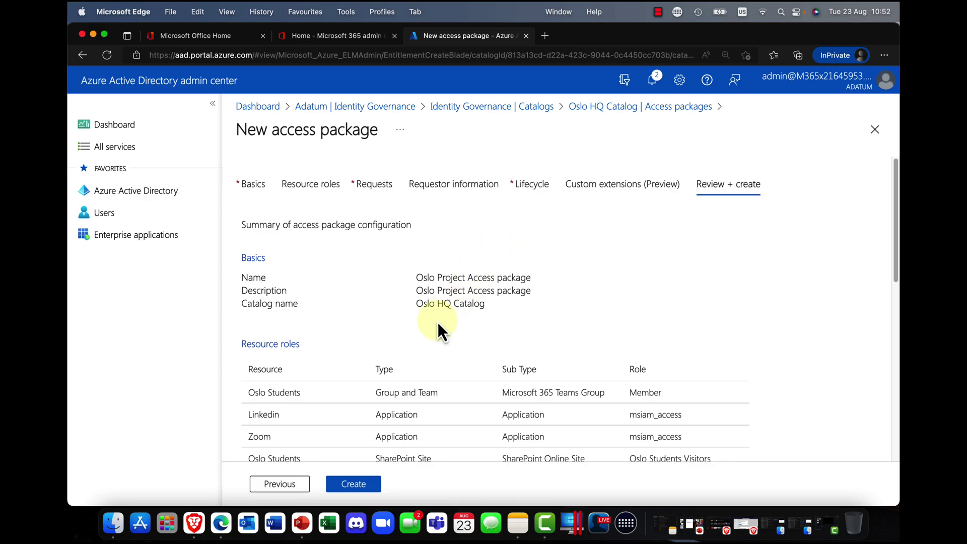
click(355, 487)
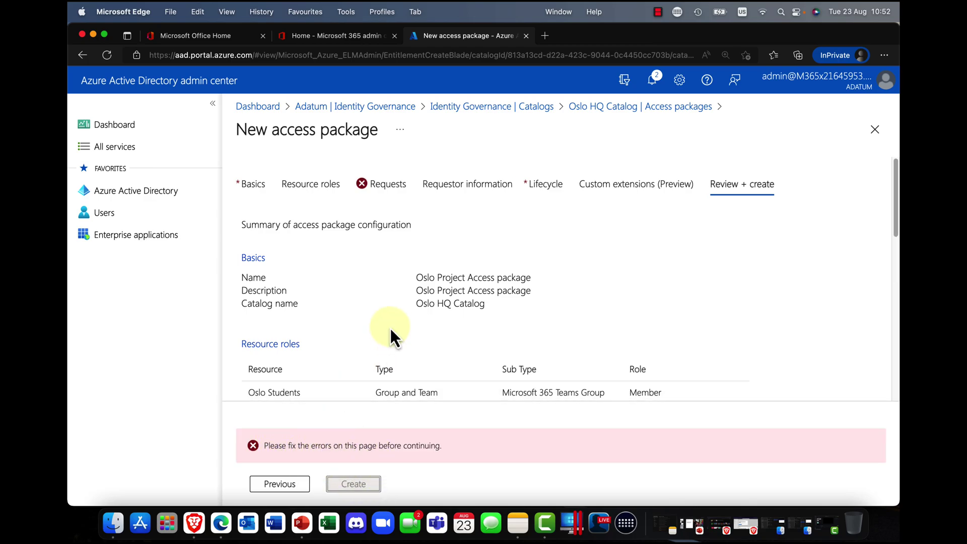
On Requests, select 'All users (All connected organizations + any new external users)' as who can request
click(384, 187)
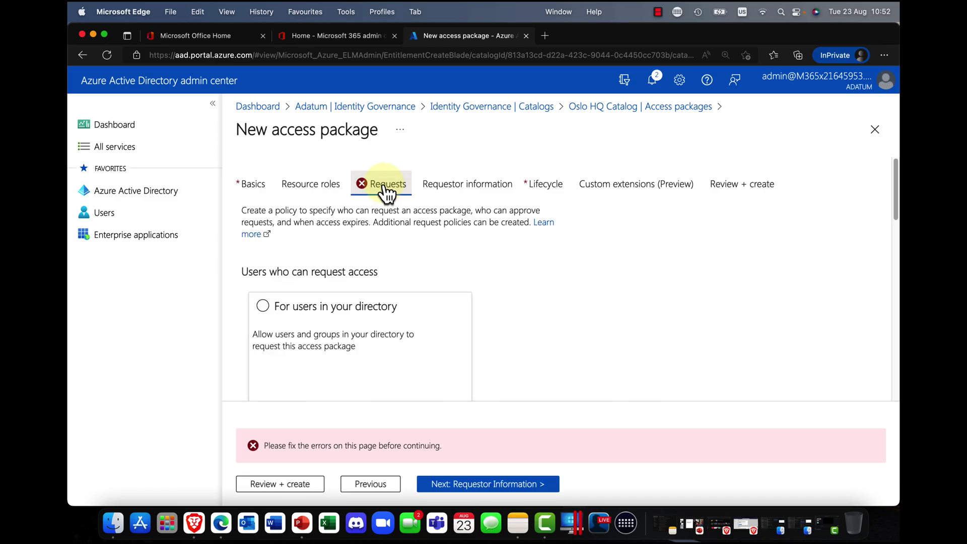
scroll(434, 333, down, 5)
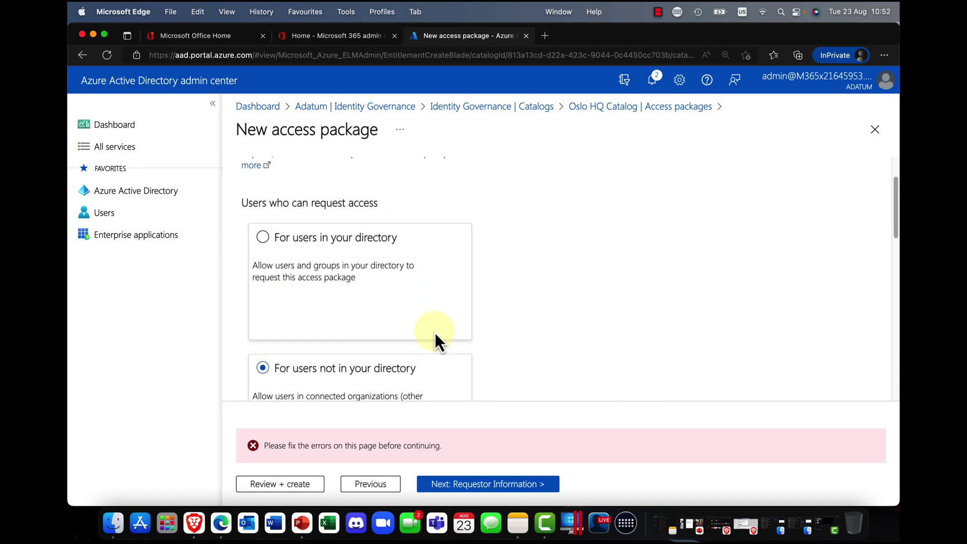
scroll(428, 328, down, 6)
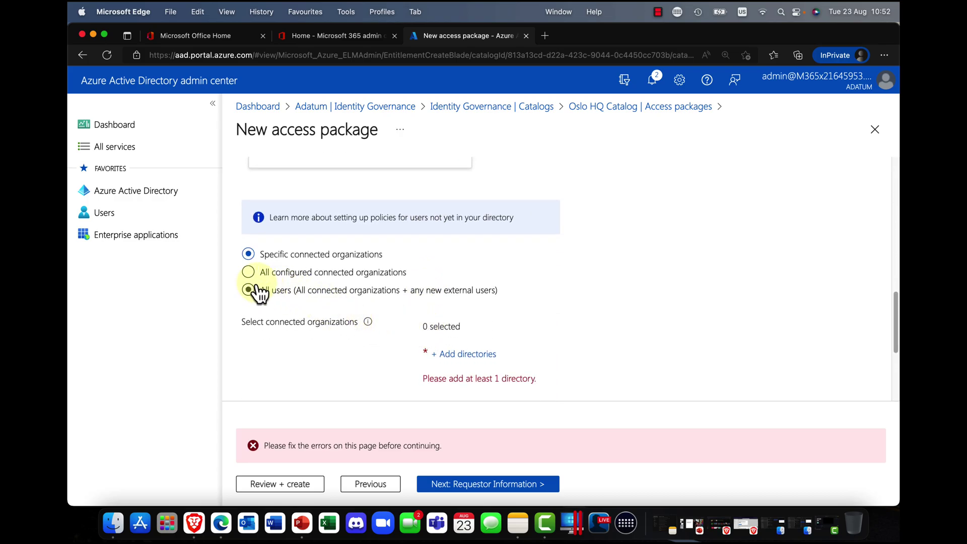
click(248, 272)
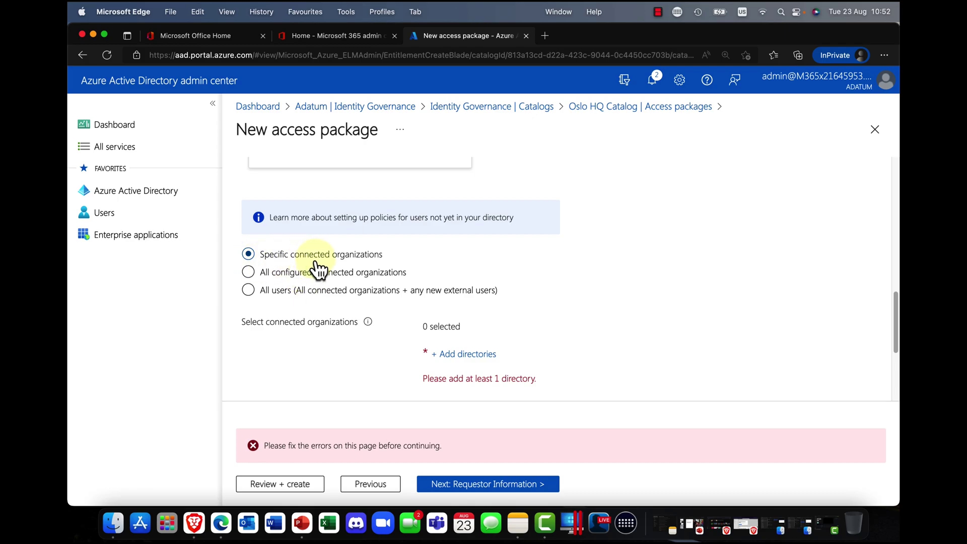
click(305, 297)
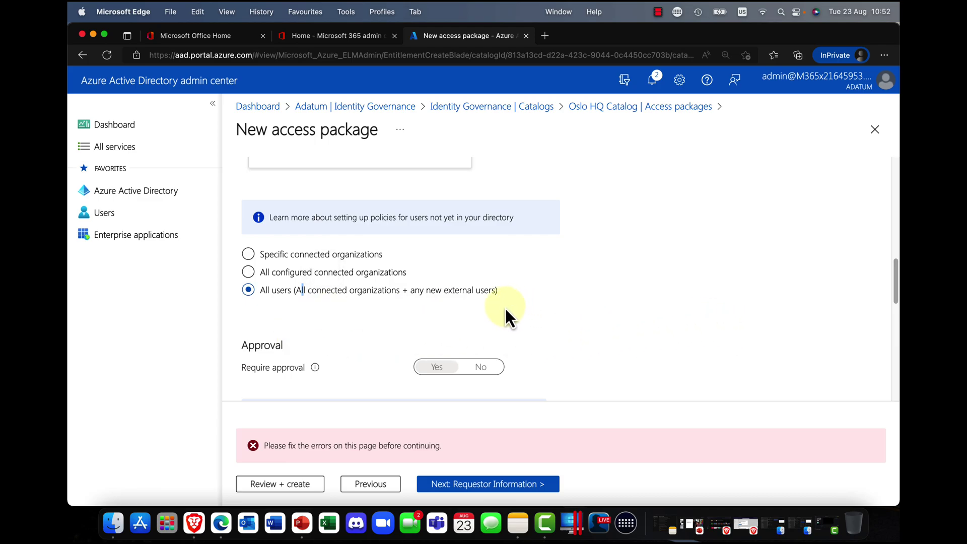
scroll(505, 308, down, 5)
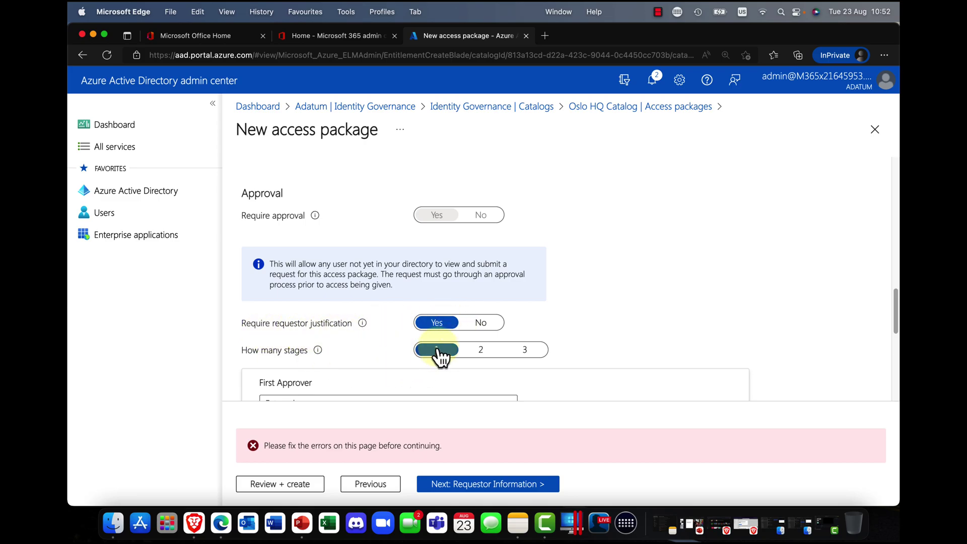
scroll(442, 356, down, 3)
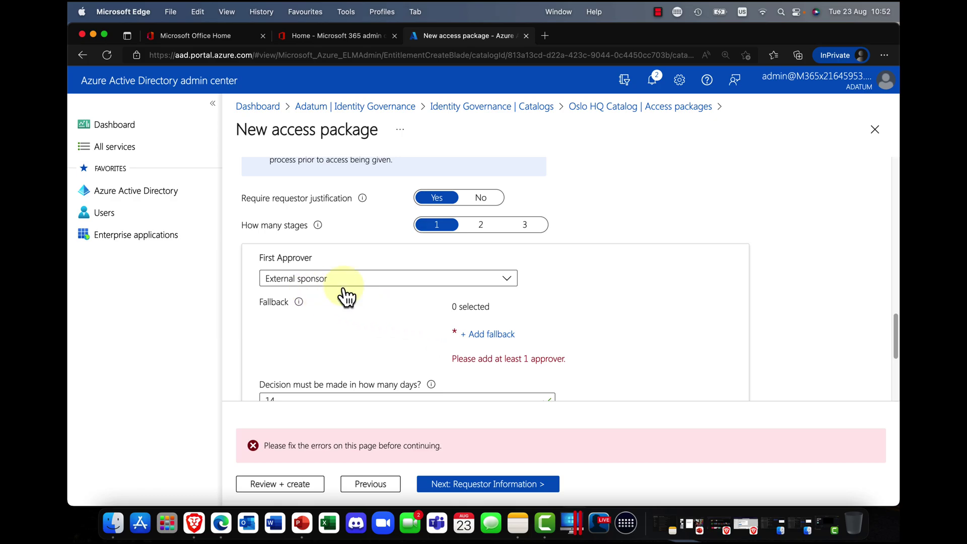
Keep External sponsor as first approver and add the admin account, found via 'mod', as fallback
click(506, 280)
click(507, 280)
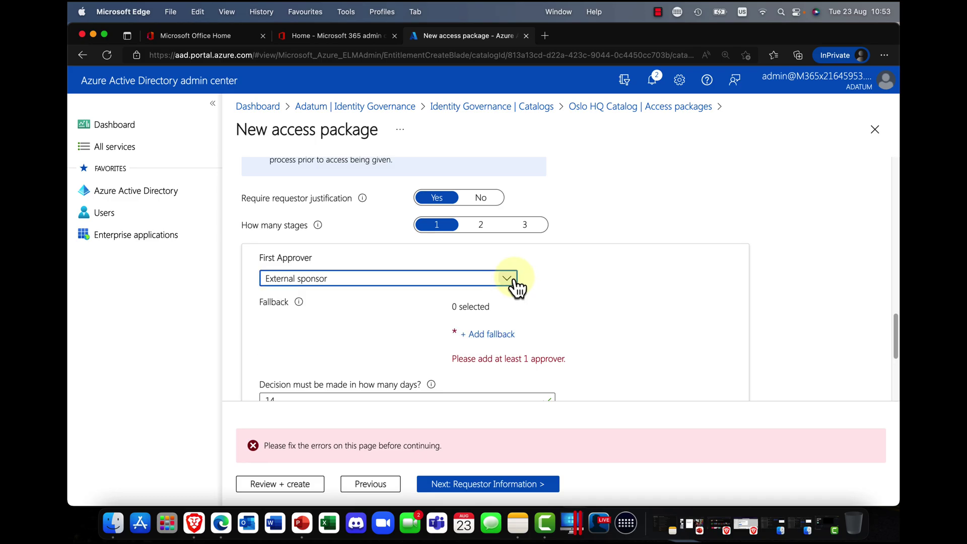
click(487, 334)
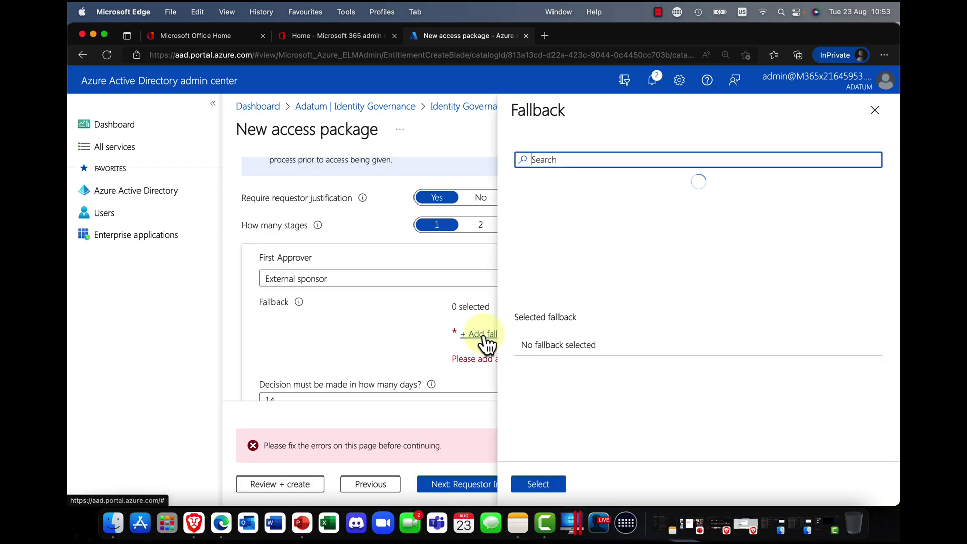
click(593, 157)
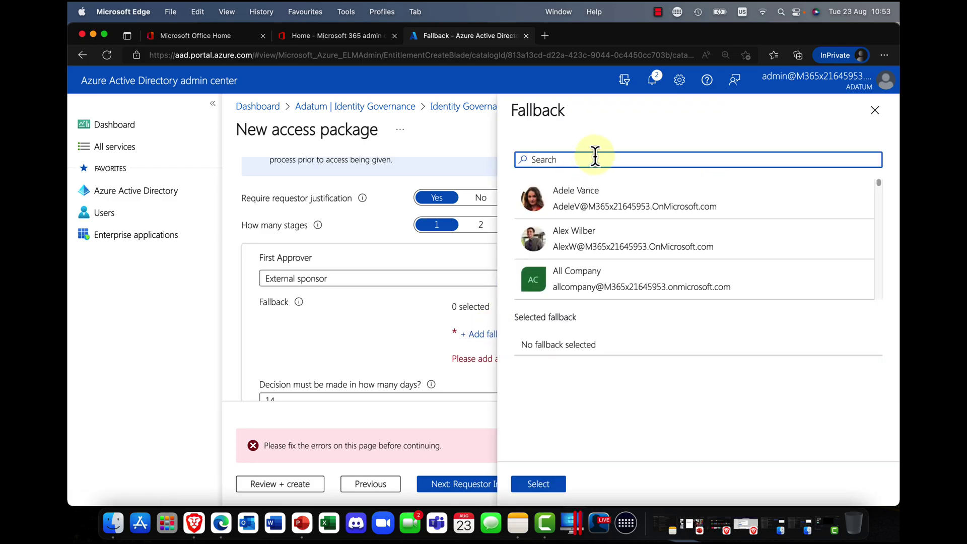
text(mod)
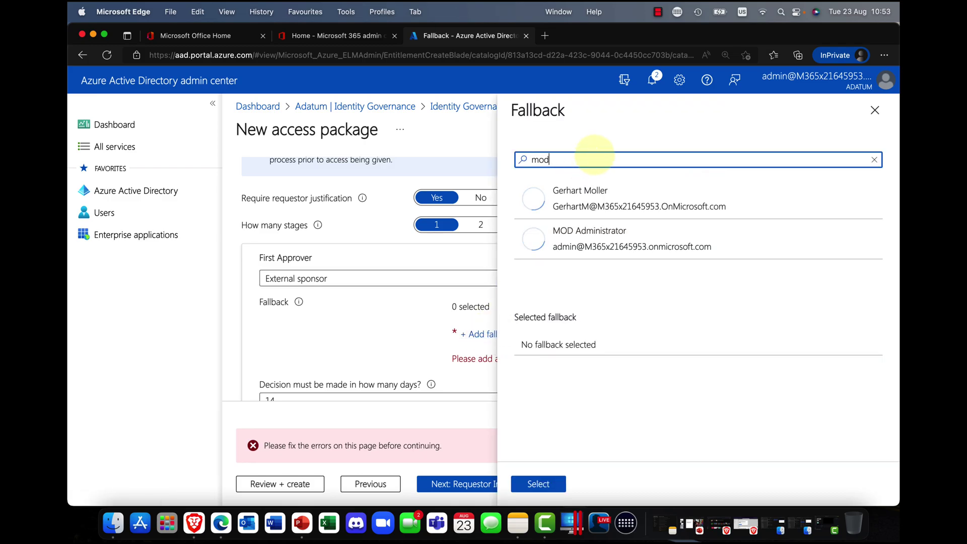
click(607, 222)
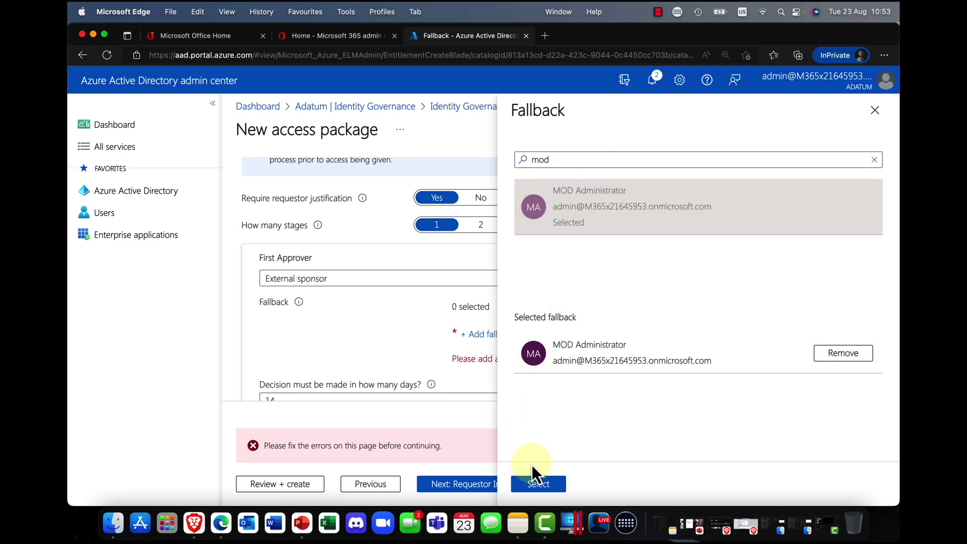
click(538, 485)
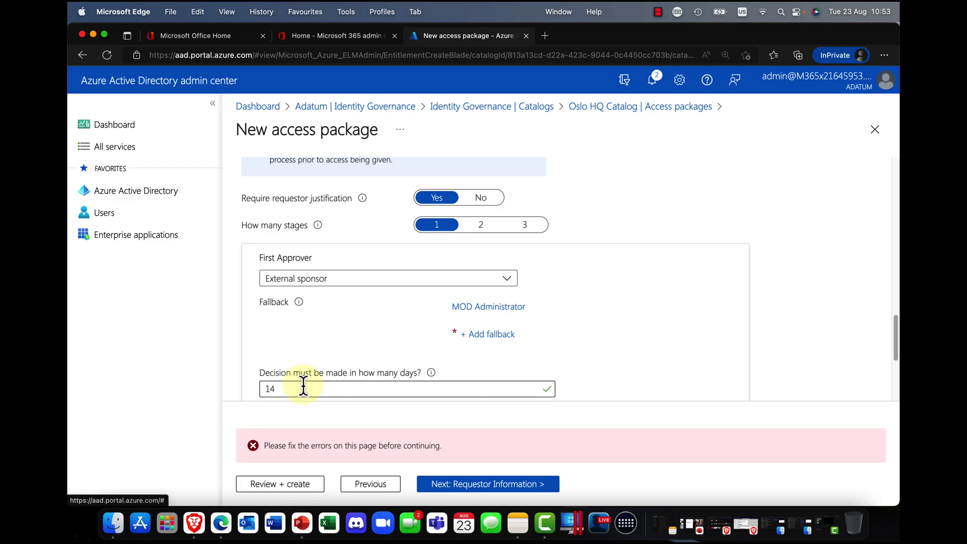
Require decisions within 2 days, drop approver justification, and enable new requests
drag(281, 391, 201, 395)
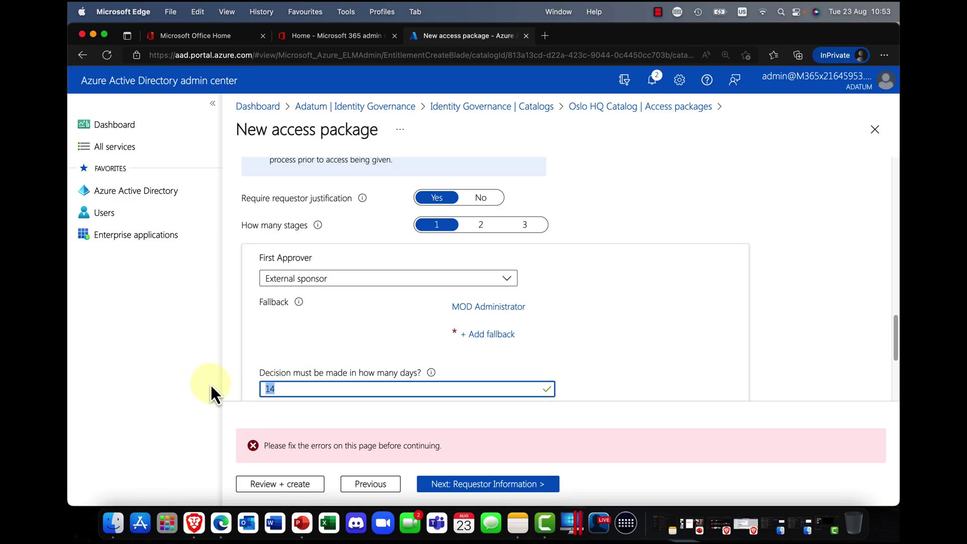
text(2)
click(681, 354)
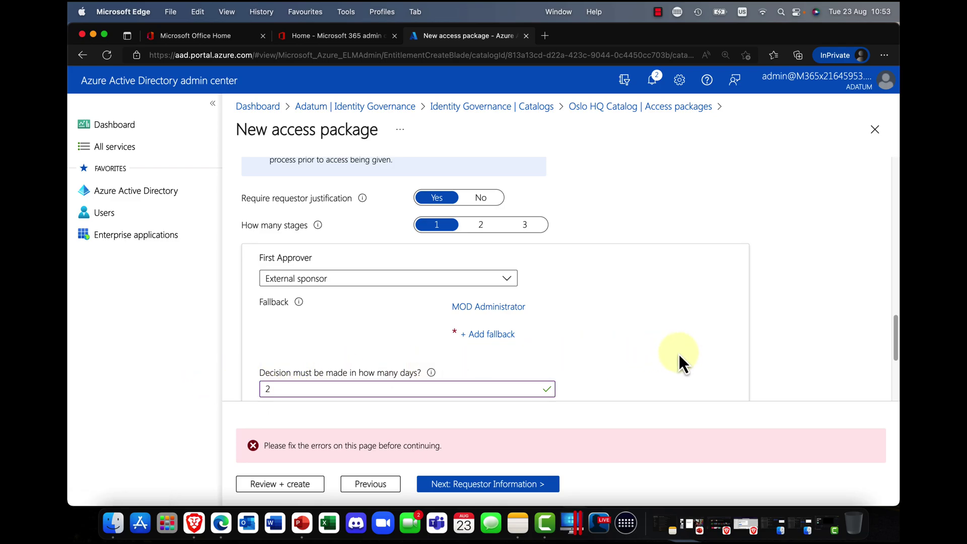
scroll(678, 355, down, 5)
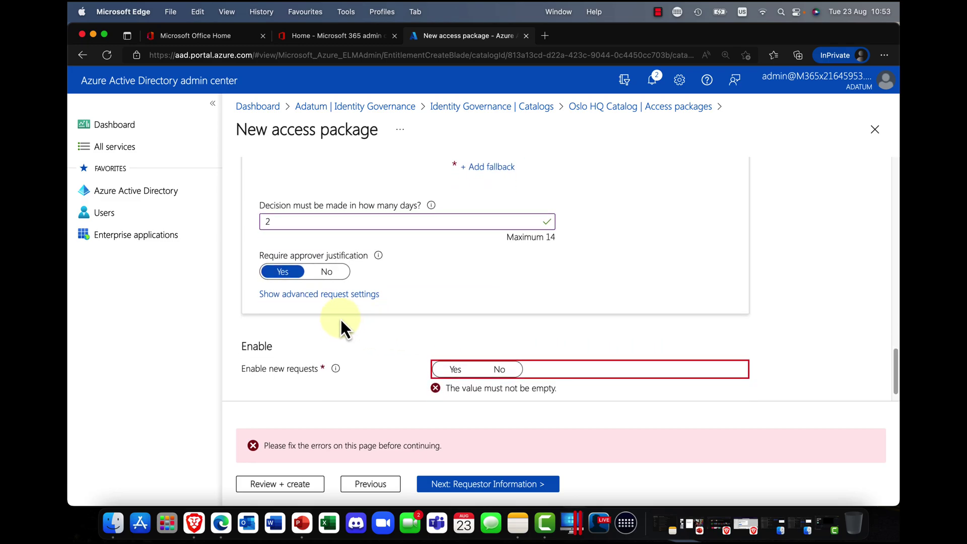
click(335, 274)
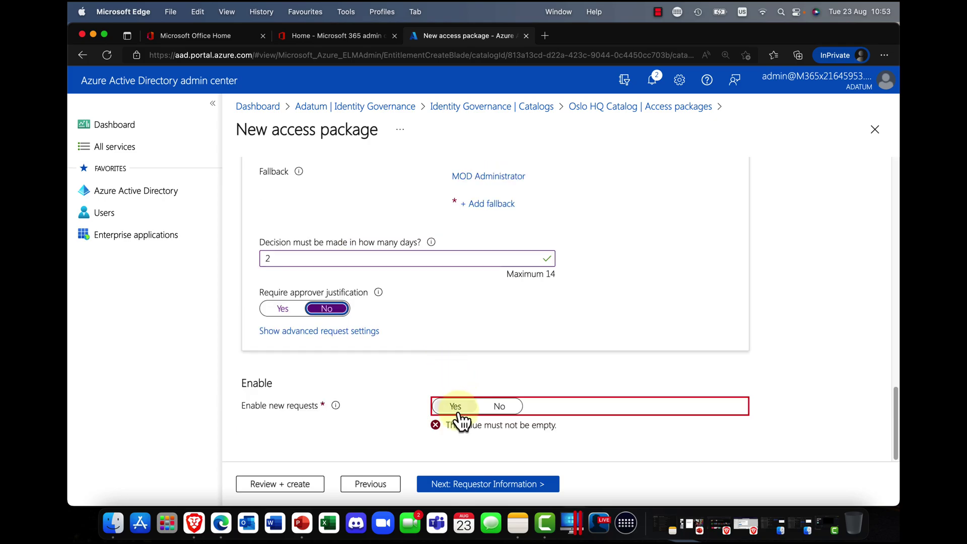
click(456, 412)
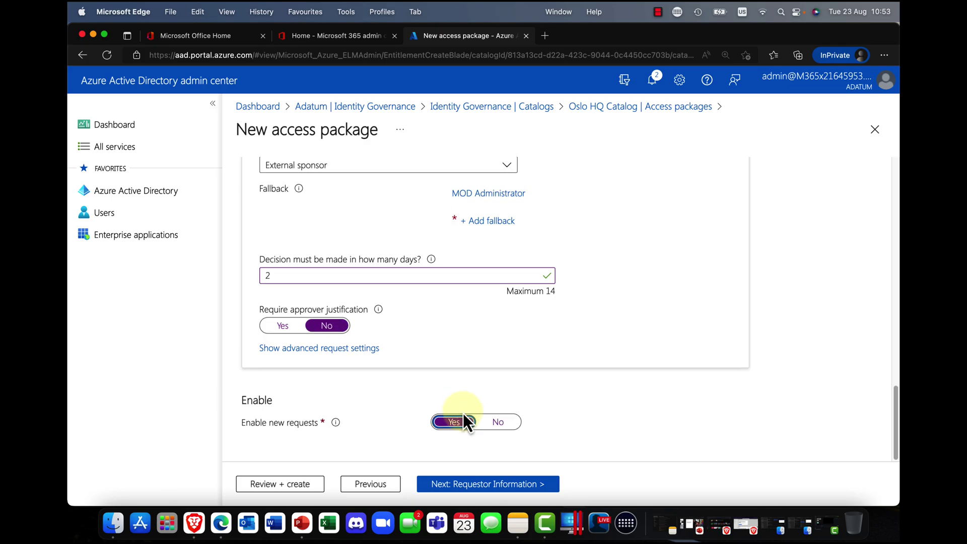
click(483, 488)
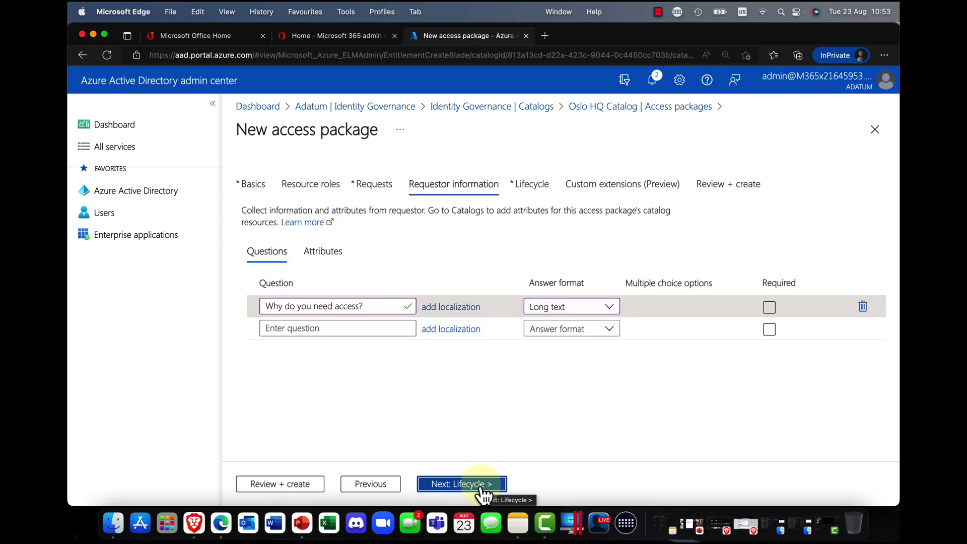
Advance to Review + create, create the Oslo Project Access package, and highlight its My Access portal link
click(481, 488)
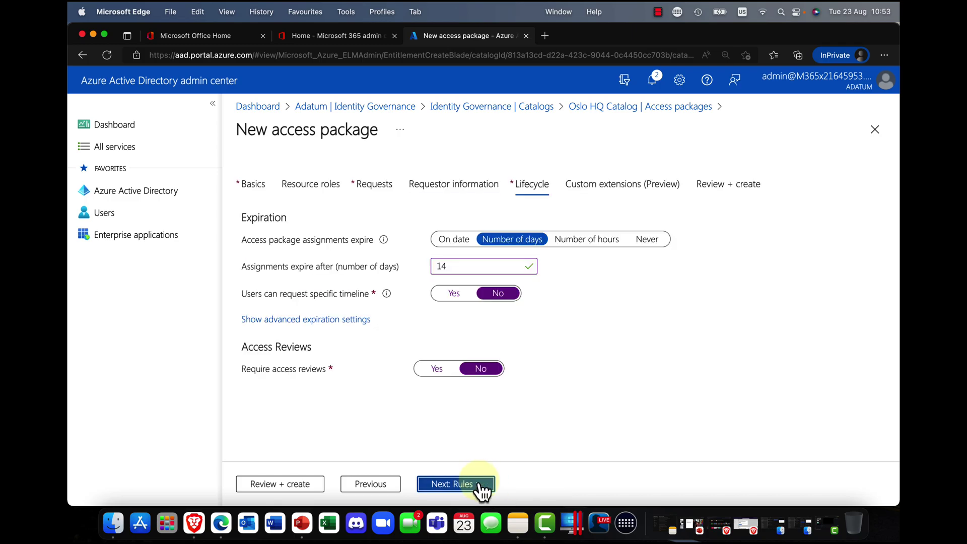
click(482, 487)
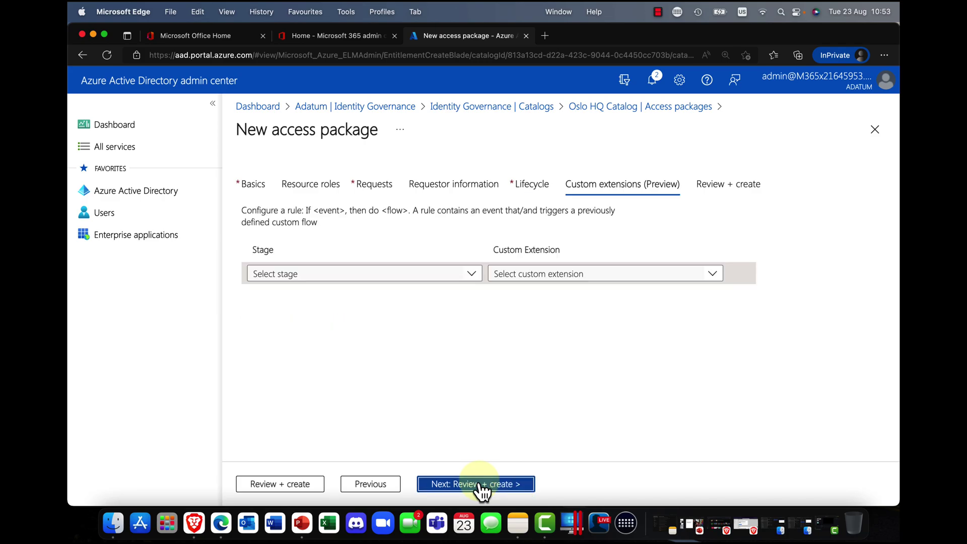
click(480, 485)
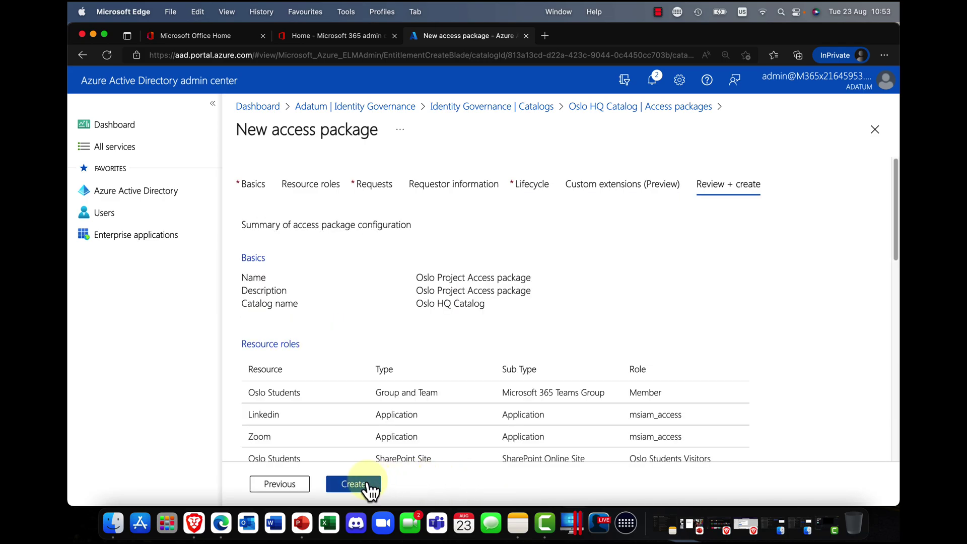
click(366, 486)
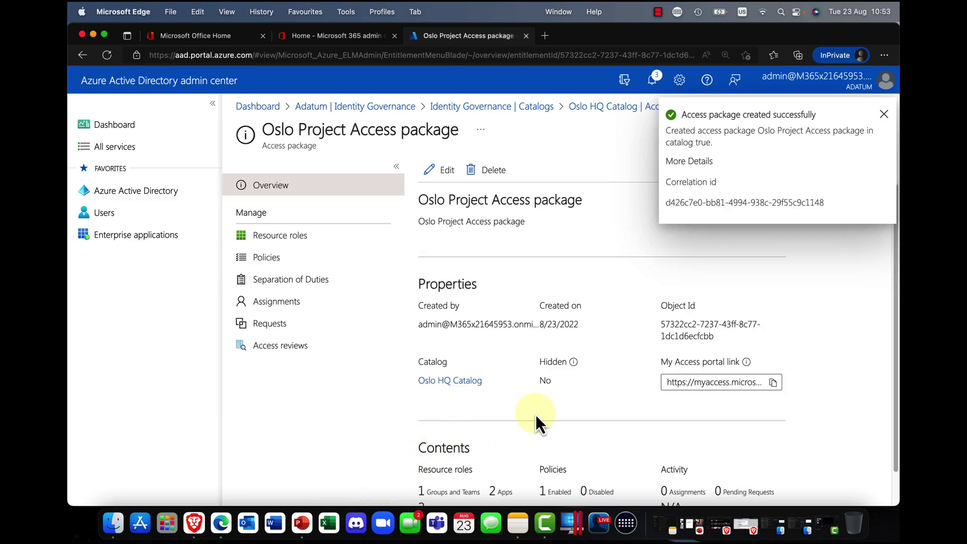
click(884, 114)
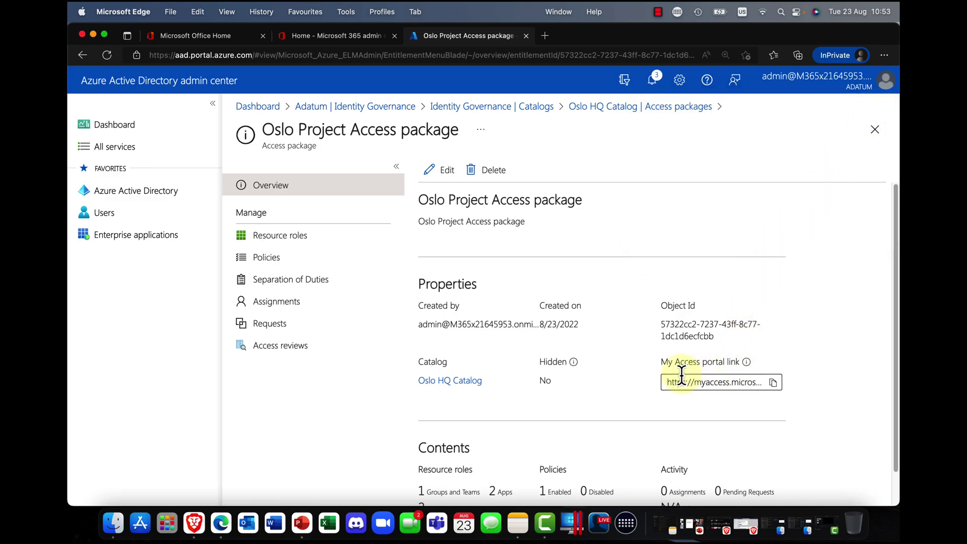
drag(662, 362, 741, 362)
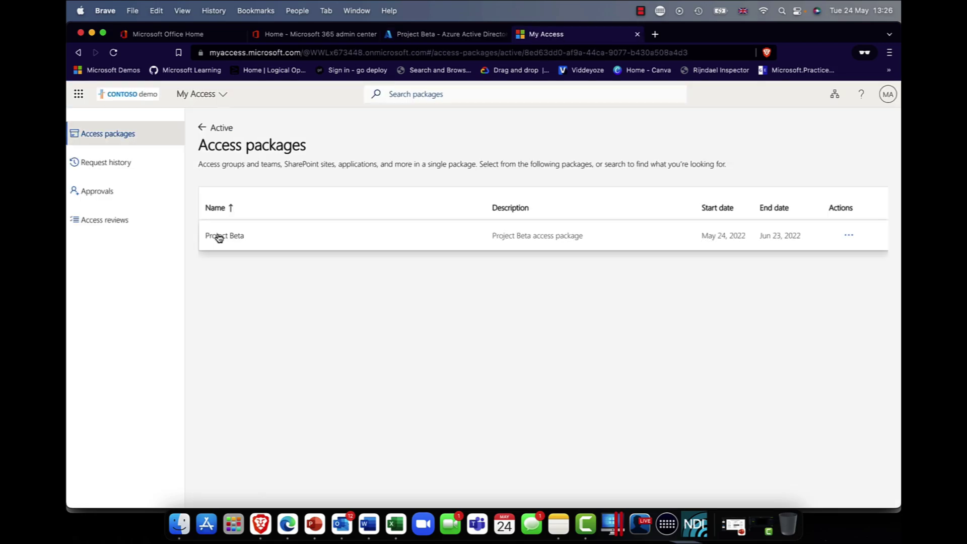
Open Project Beta's details, collapse Groups and Teams, toggle Applications, then close the panel
click(219, 237)
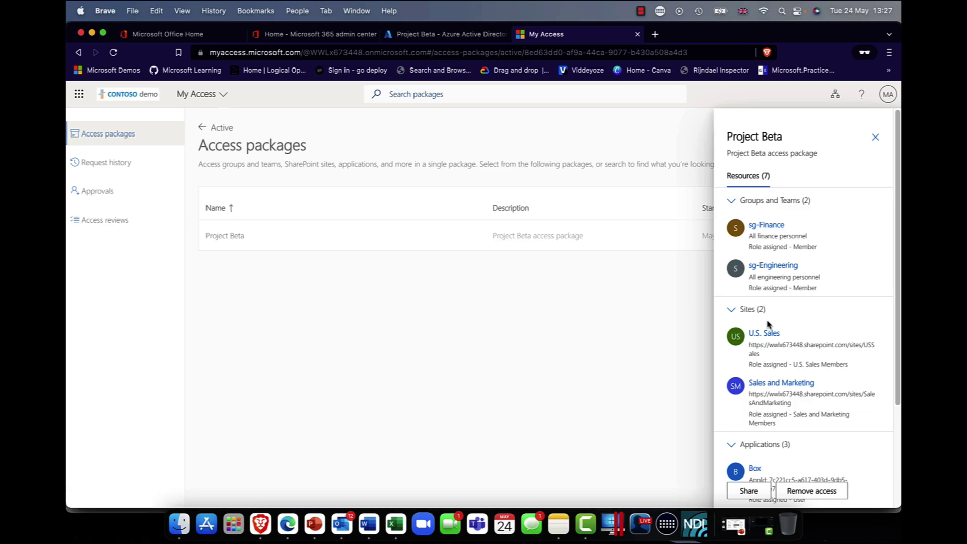
scroll(768, 321, down, 3)
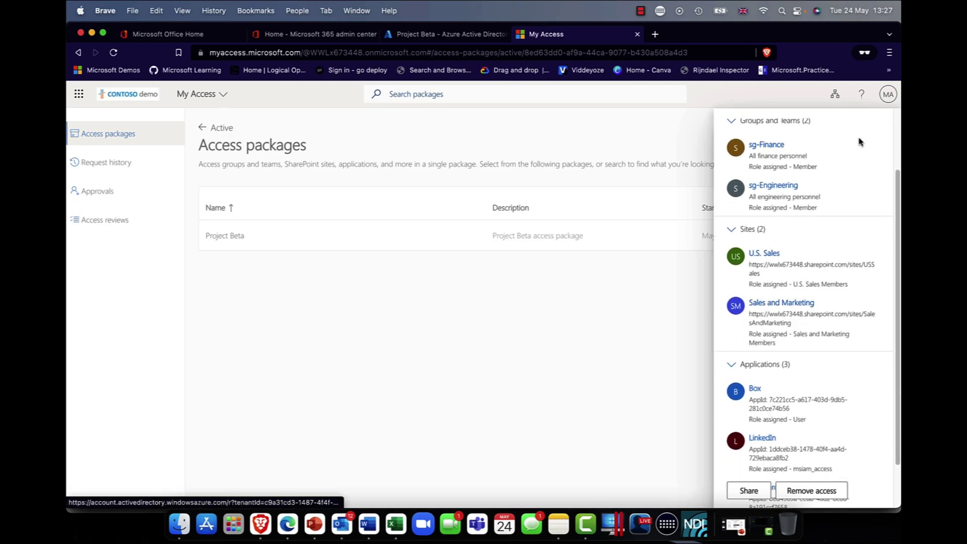
click(730, 123)
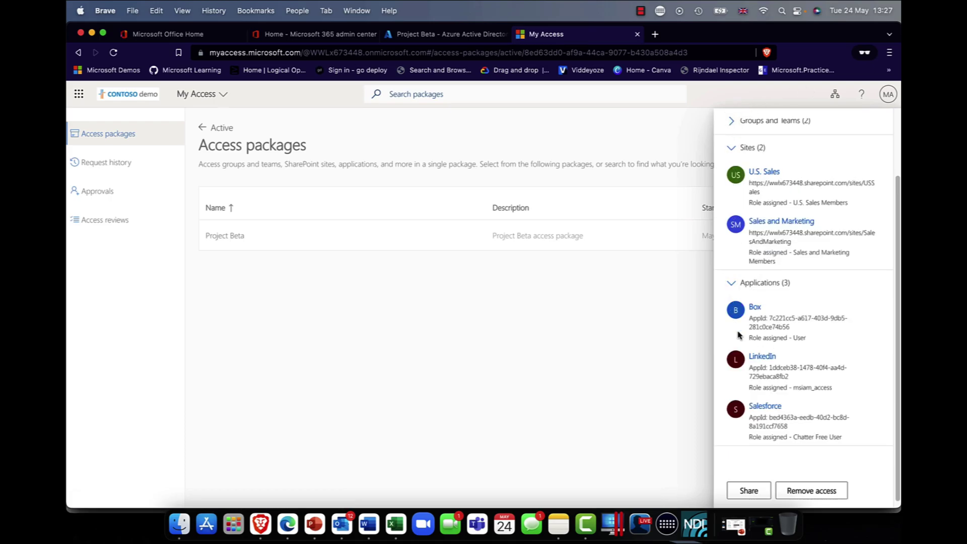
click(731, 285)
click(732, 285)
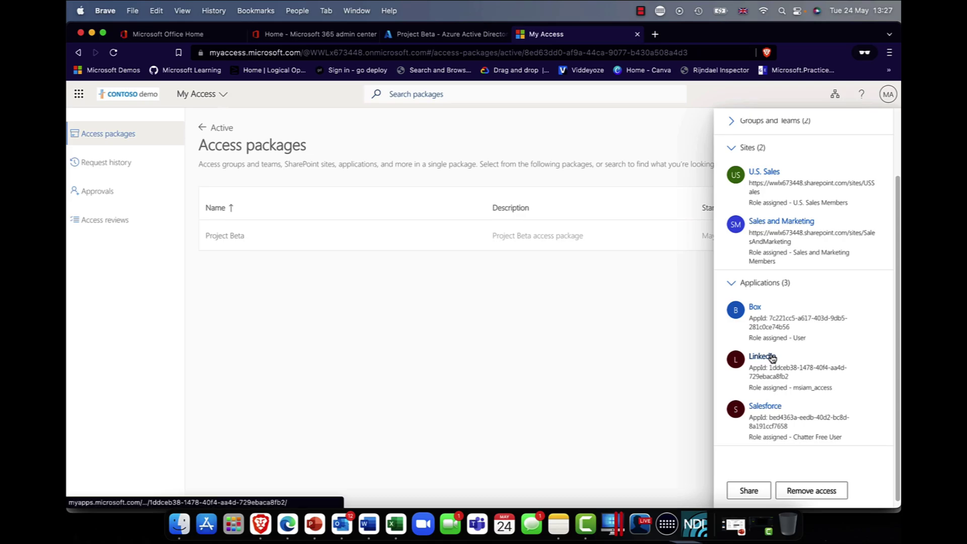
click(655, 320)
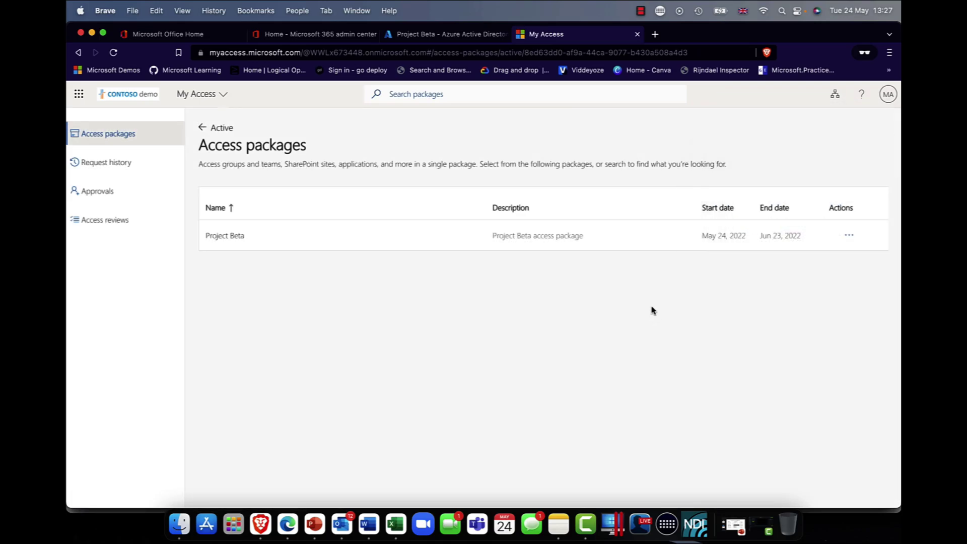
click(641, 10)
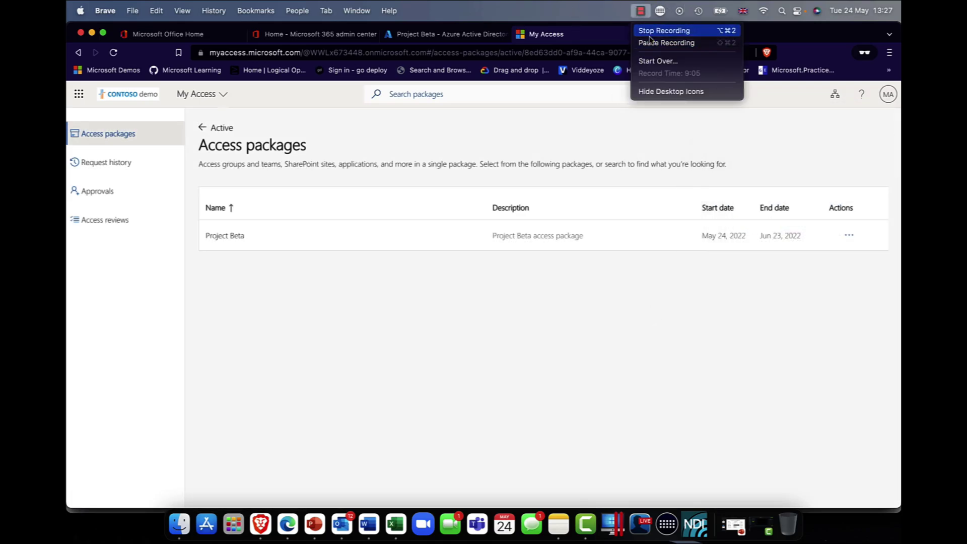